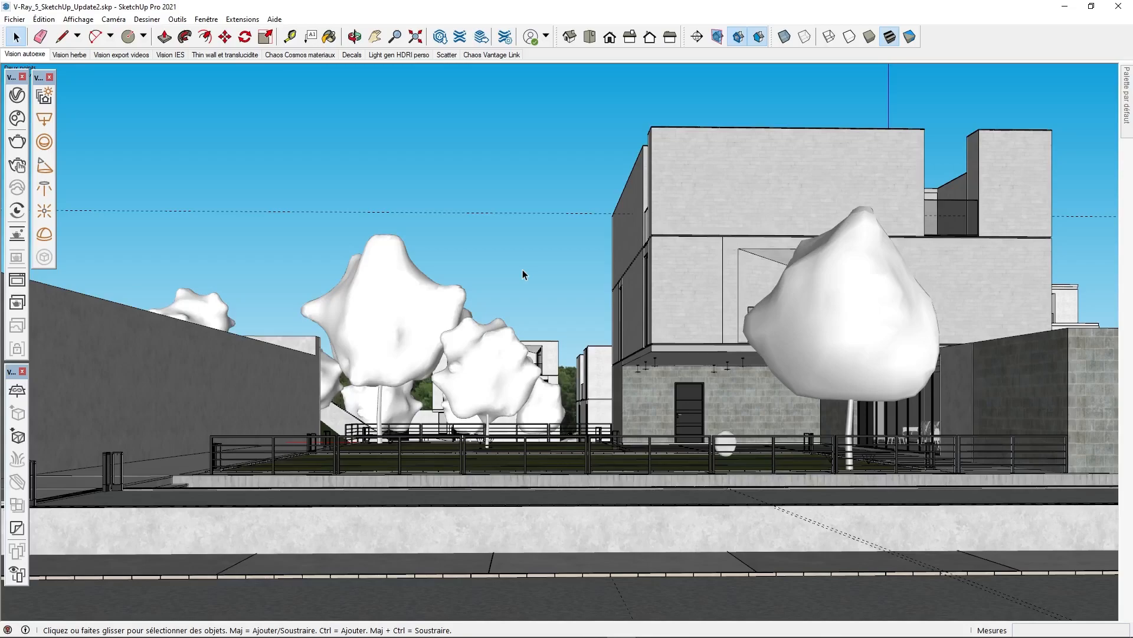
Launch V-Ray Vision and fly around the building's exterior and garden in the real-time view
left_click(16, 211)
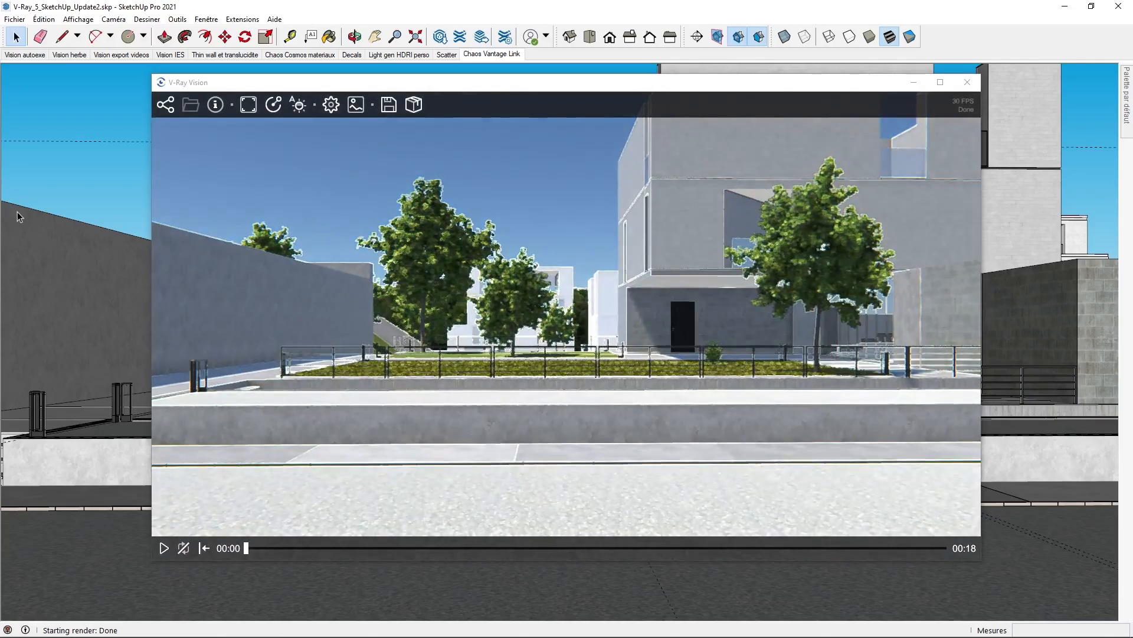
left_click_drag(351, 87, 451, 87)
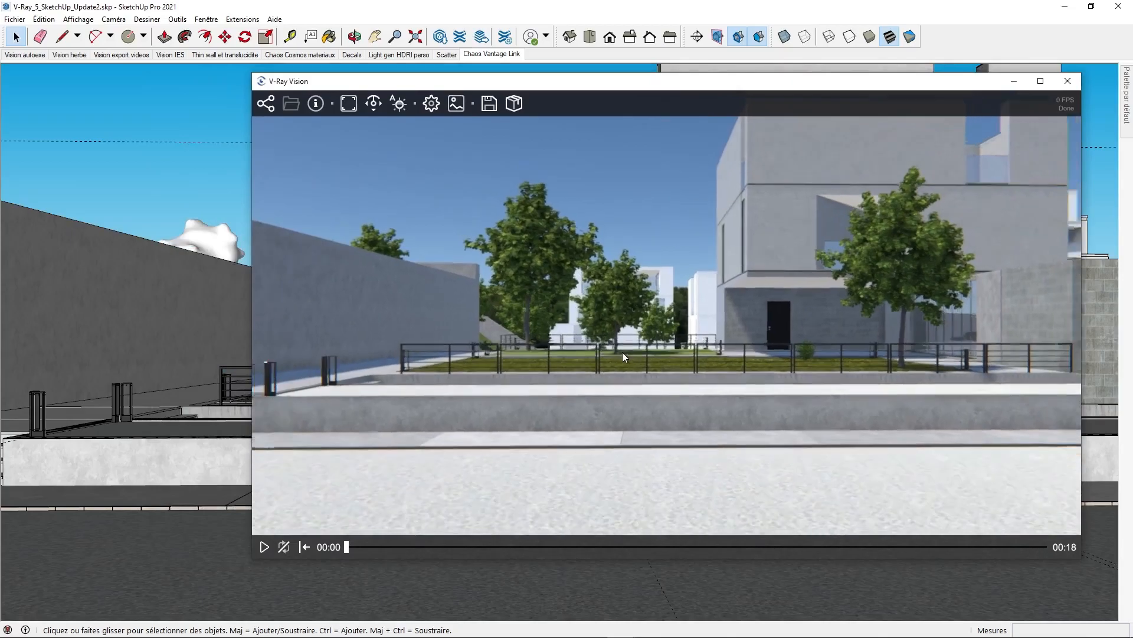
key("w")
left_click_drag(627, 342, 598, 366)
key("e")
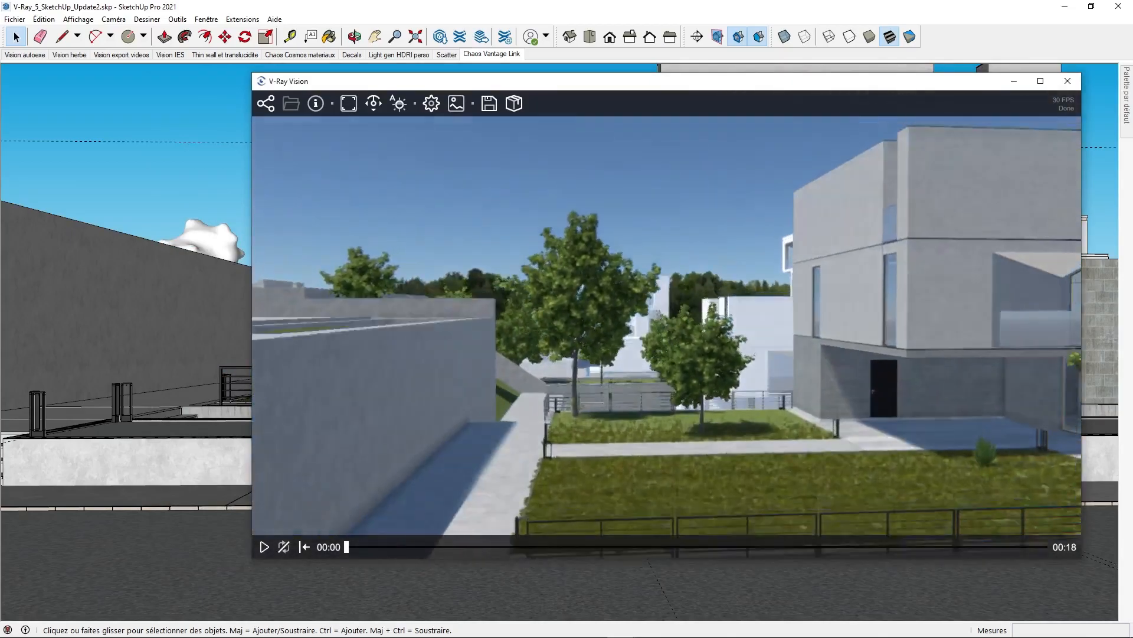
key("s")
key("q")
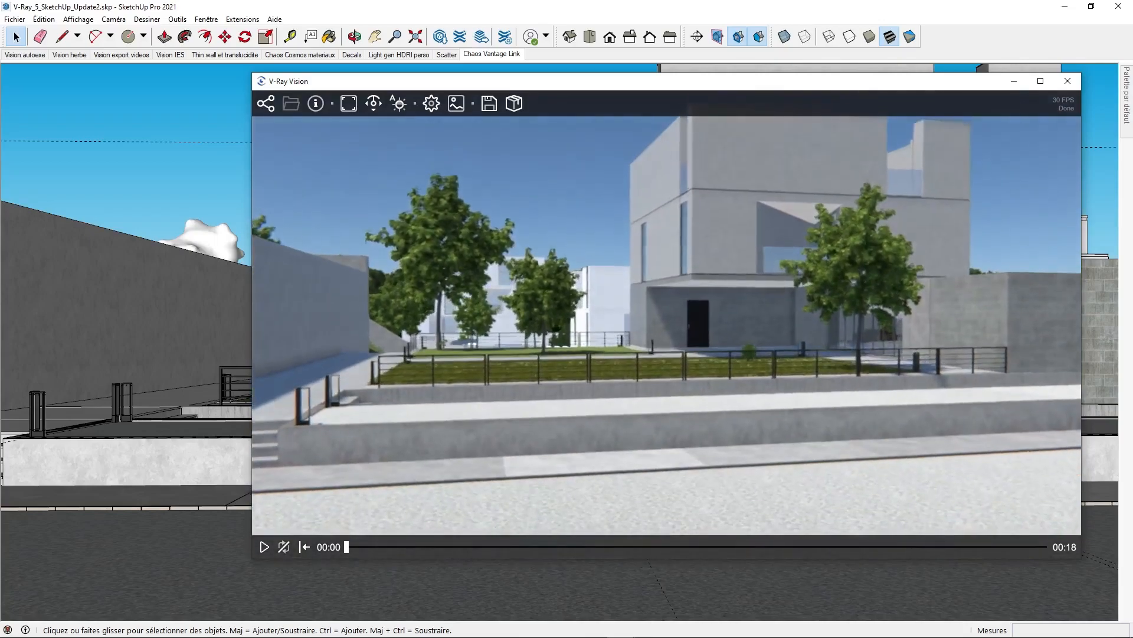
key("s")
key("d")
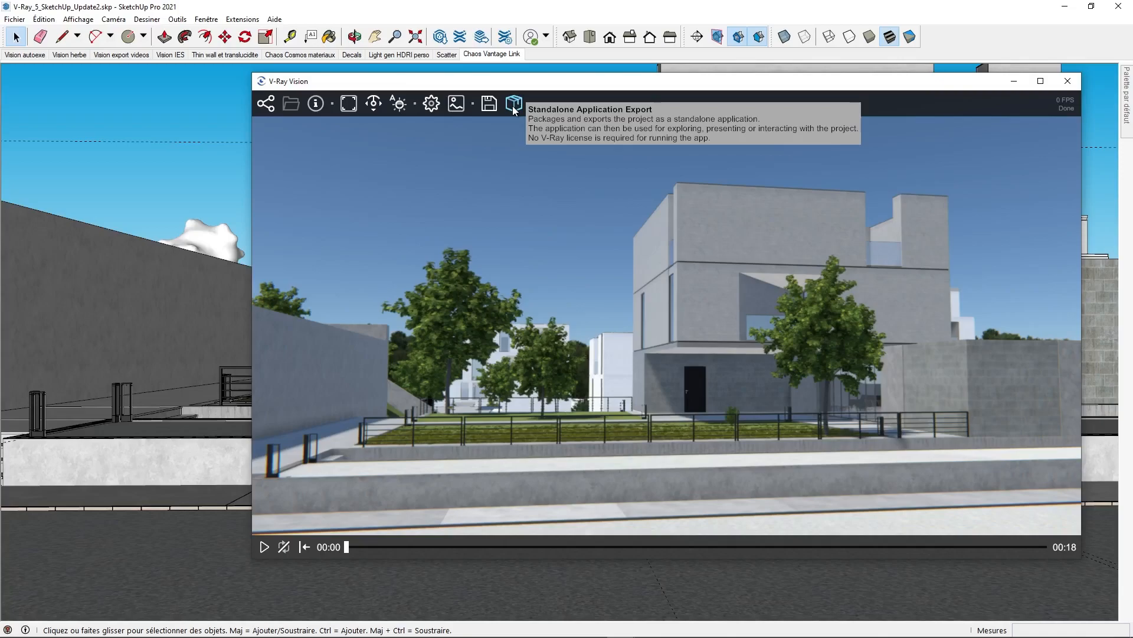
Switch to the Vision herbe scene and examine the Fur grass geometry's parameters in the V-Ray Asset Editor
left_click(73, 58)
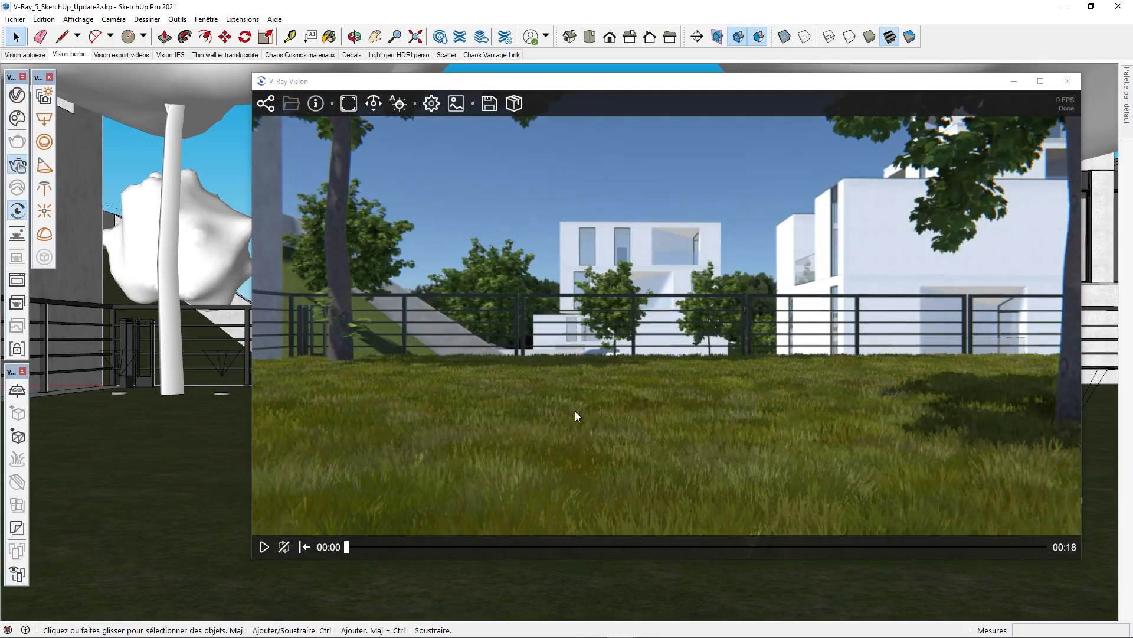
left_click(17, 95)
left_click_drag(173, 87, 120, 86)
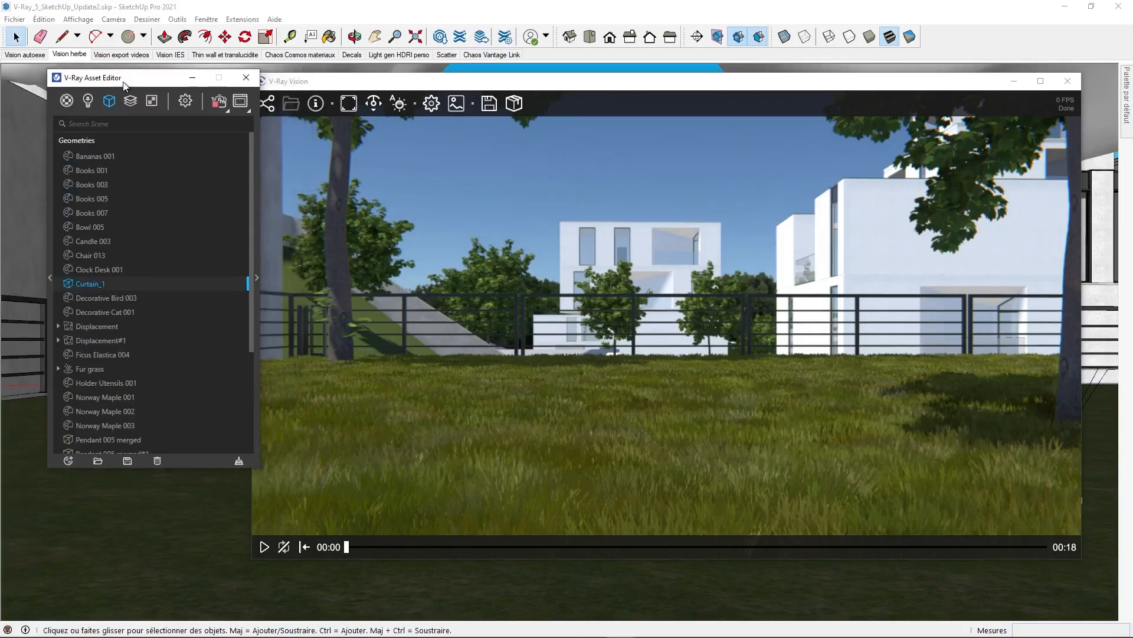
scroll(98, 381, "down", 3)
left_click(89, 250)
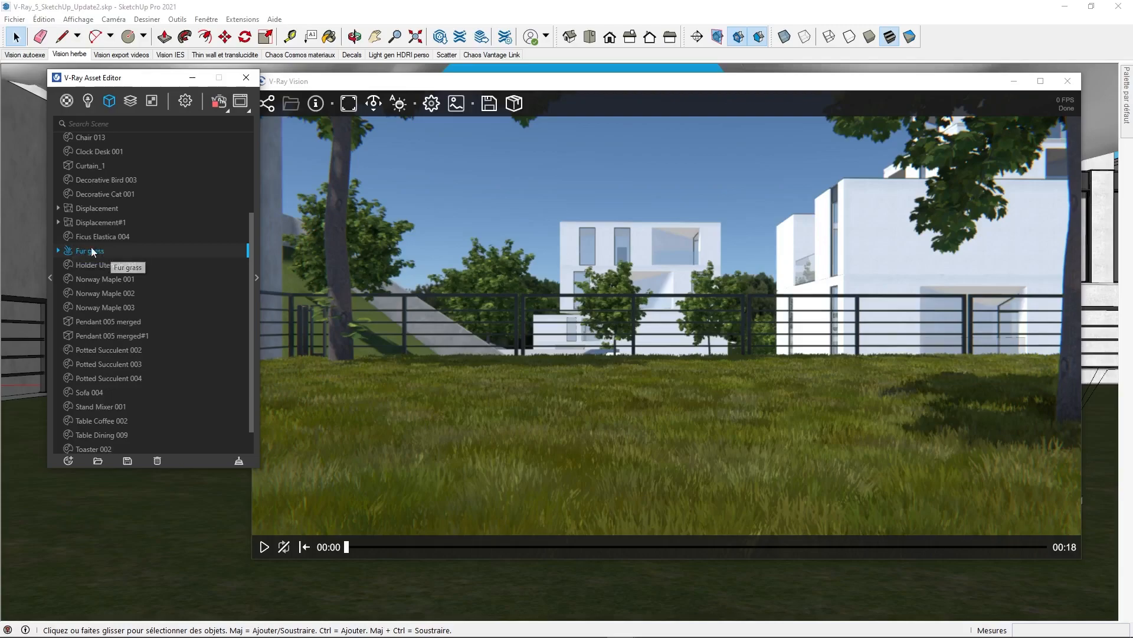
double_click(96, 253)
left_click(111, 236)
left_click(103, 250)
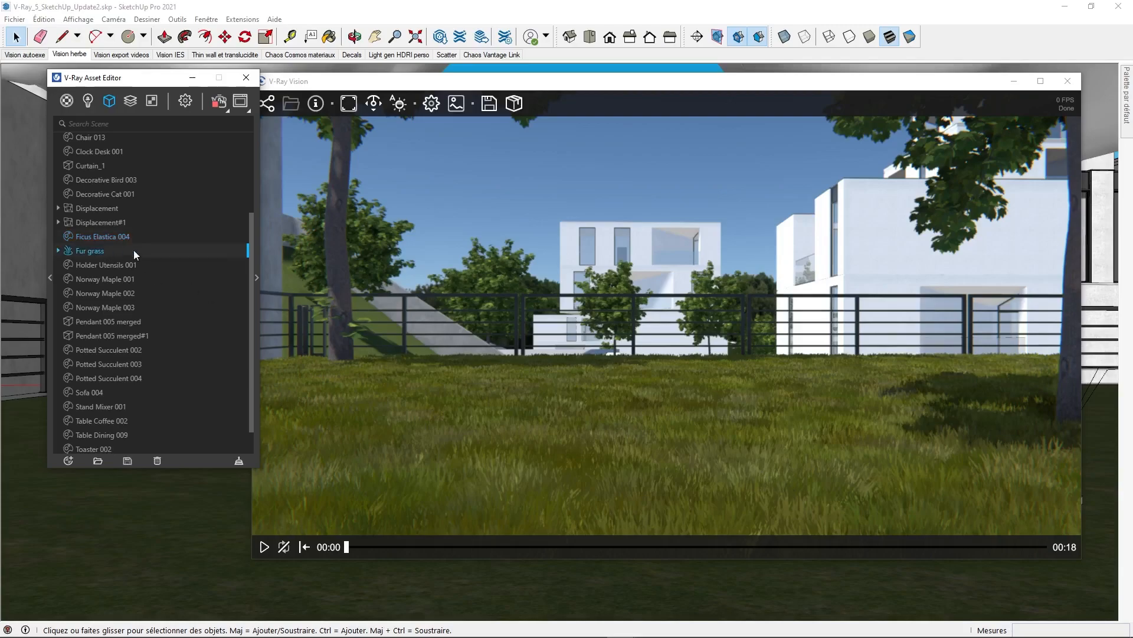
left_click(256, 213)
left_click(339, 335)
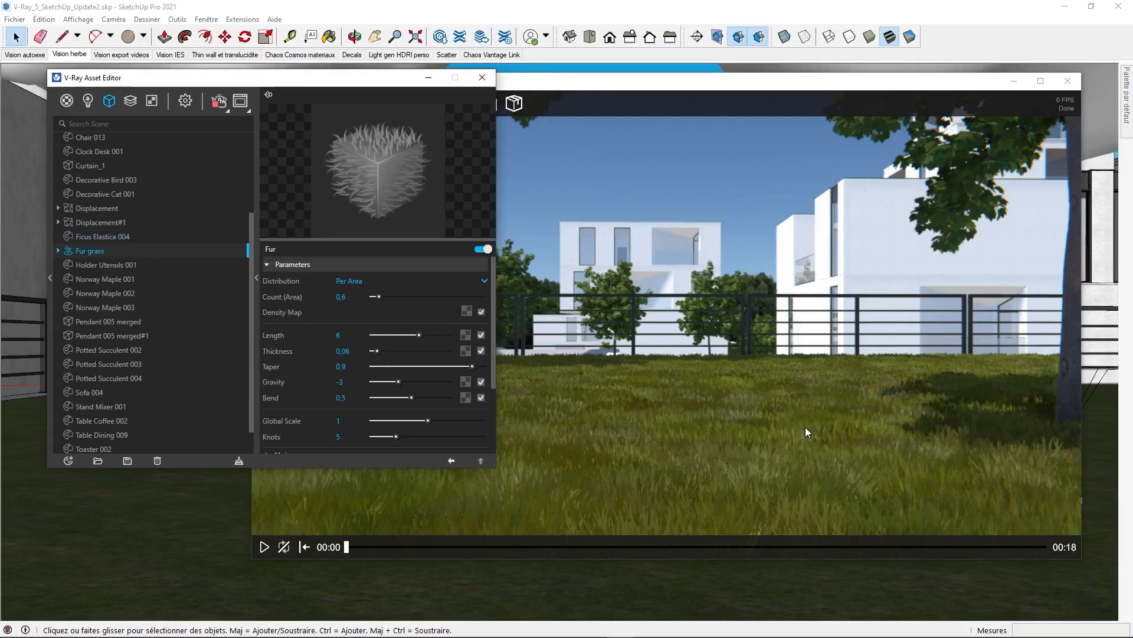
left_click(257, 277)
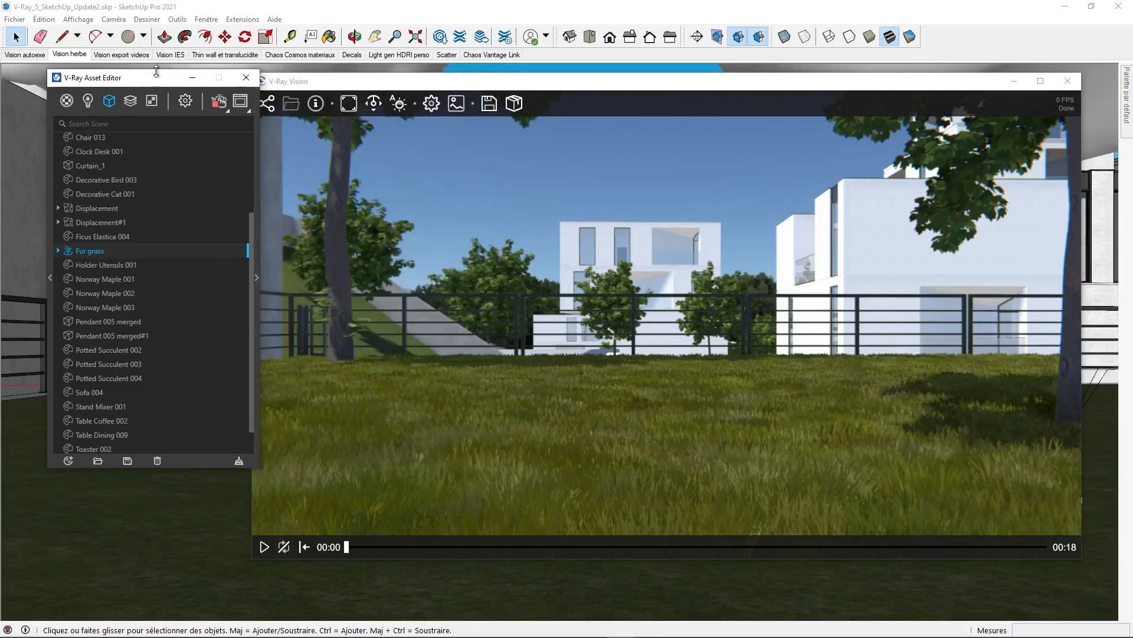
Return V-Ray Vision to the animation's start at 00:00 and inspect the Animation option in the V-Ray render settings
left_click(339, 86)
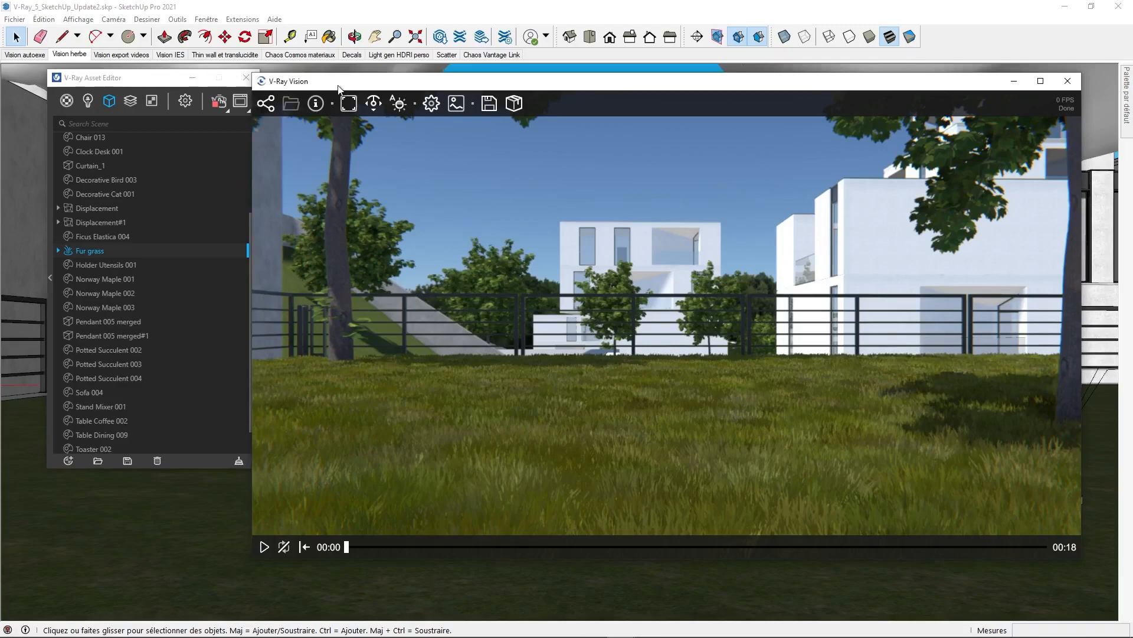
left_click(348, 547)
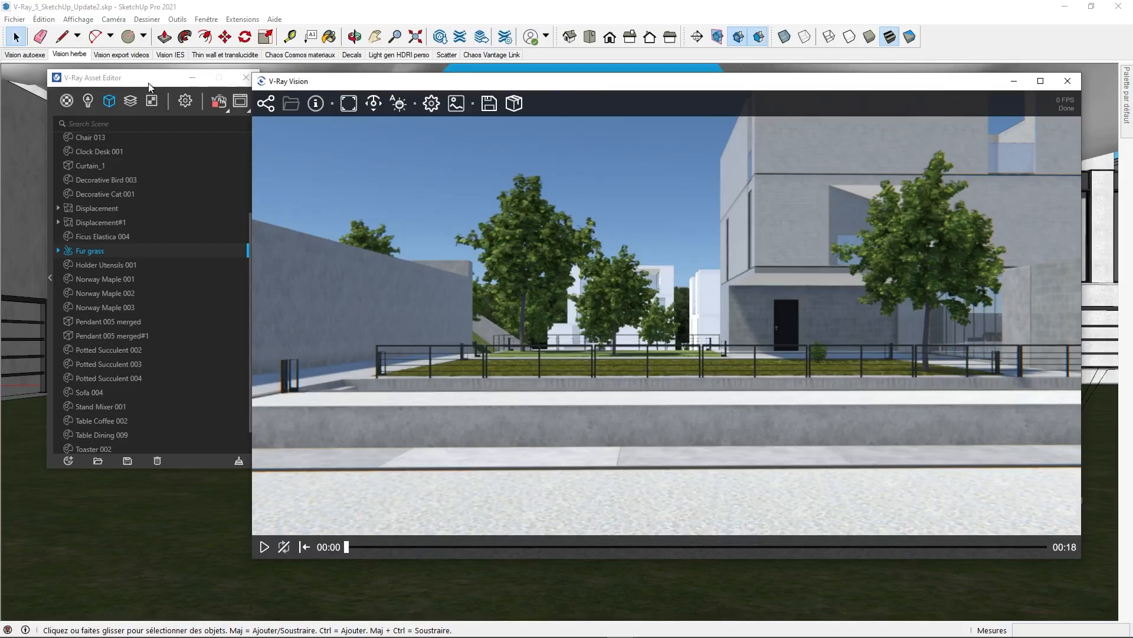
left_click_drag(428, 89, 460, 86)
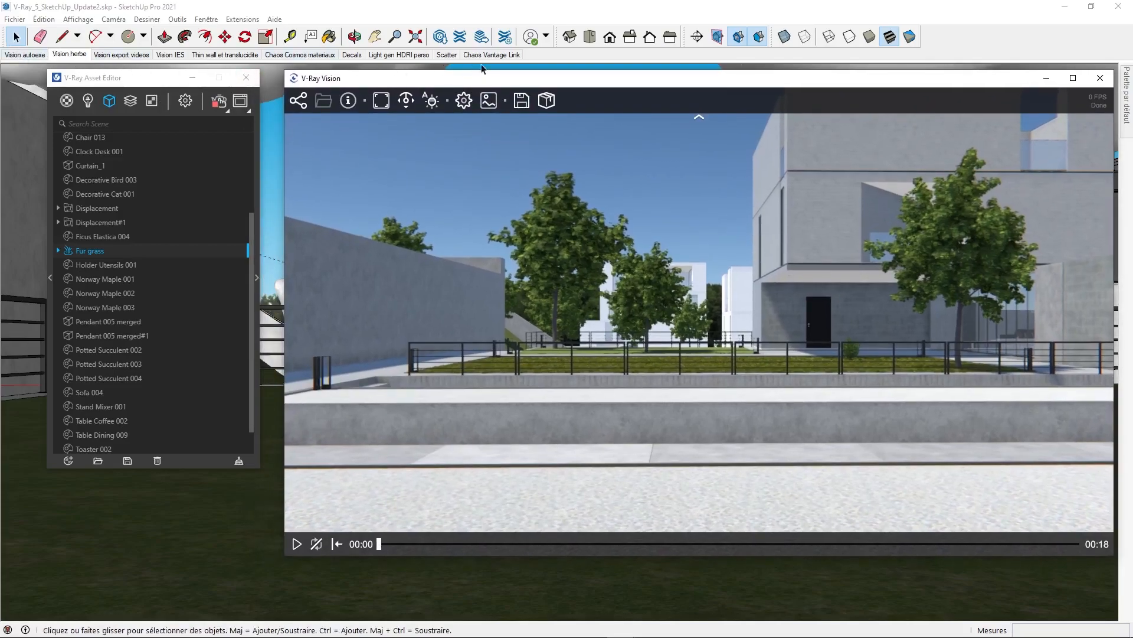
left_click(179, 106)
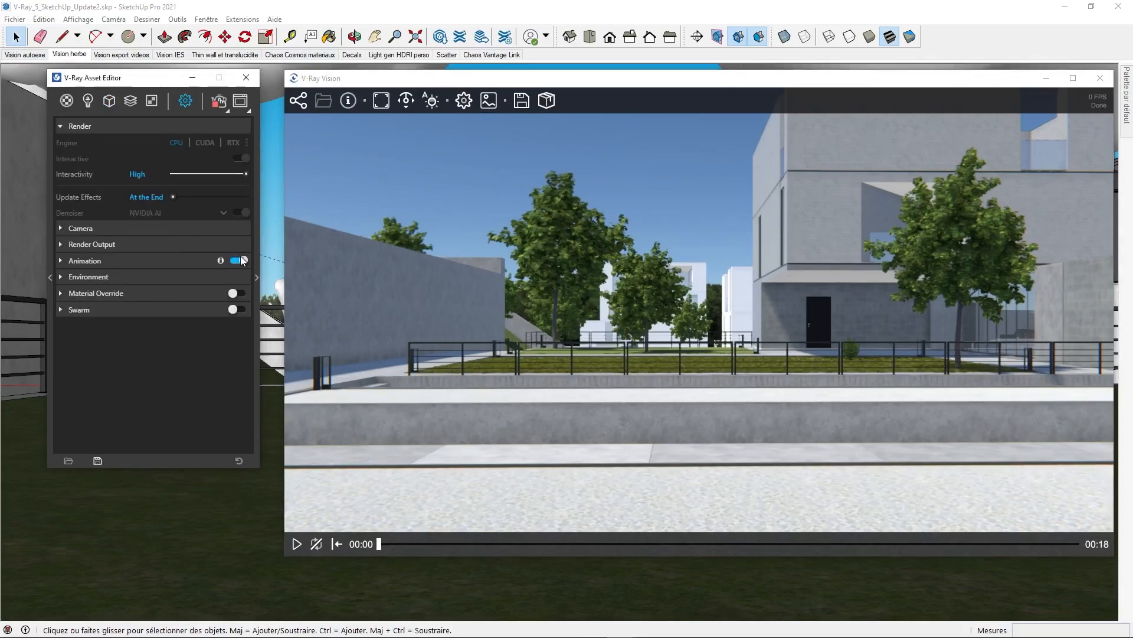
left_click(475, 79)
mouse_move(385, 543)
left_mouse_down()
mouse_move(438, 547)
mouse_move(381, 543)
left_mouse_up()
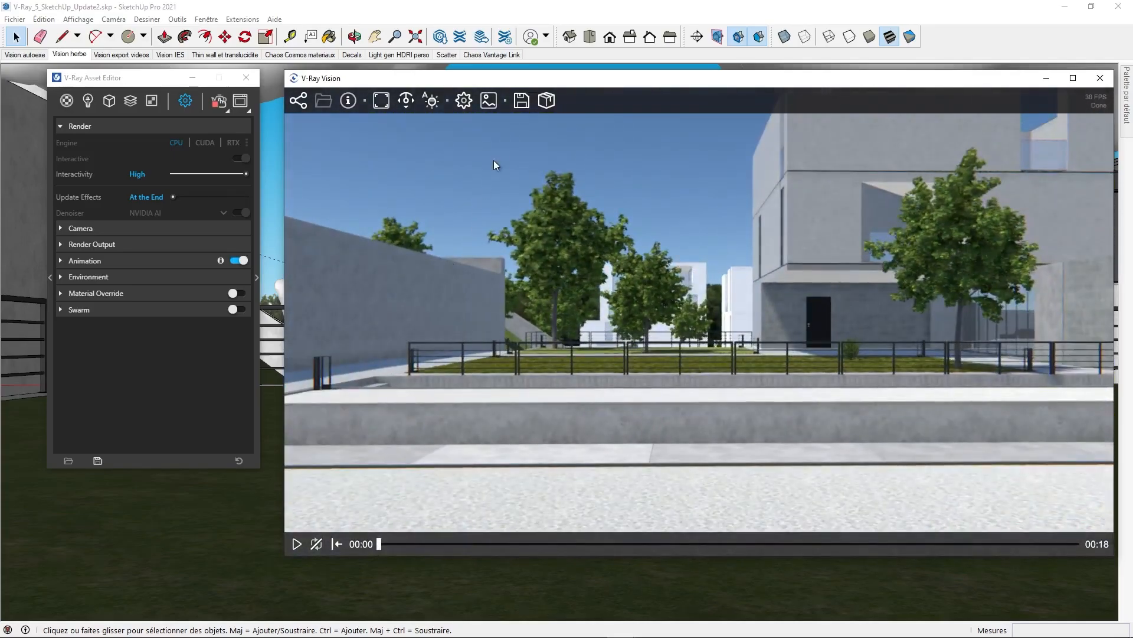
Set the V-Ray Vision export's output mode to Video and look at the output file selection without choosing a file
left_click(519, 102)
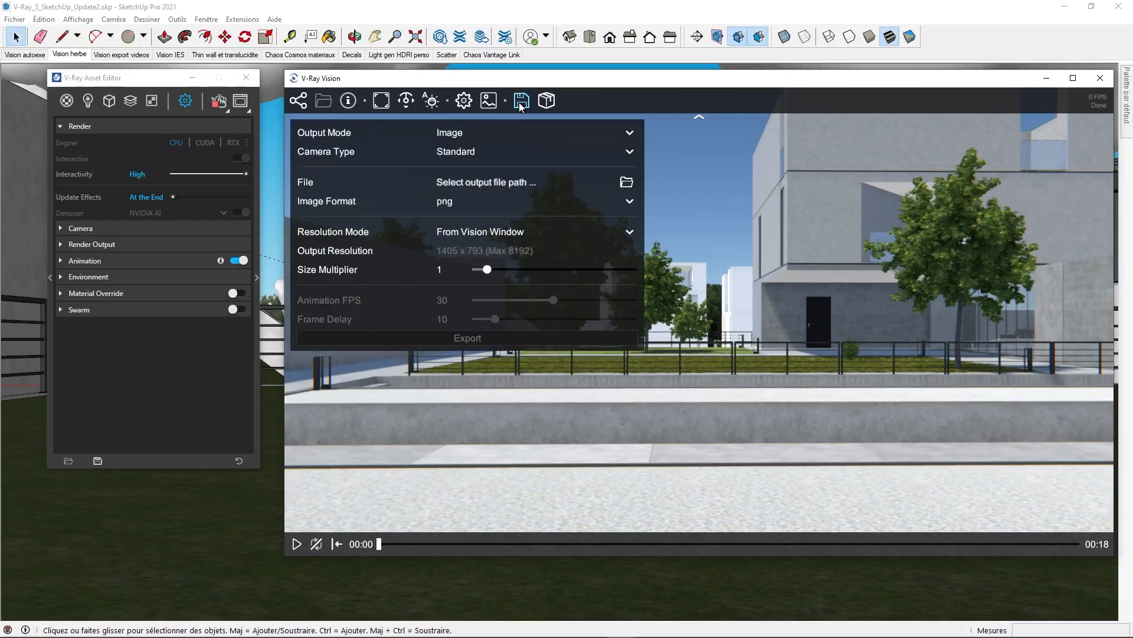
left_click(444, 134)
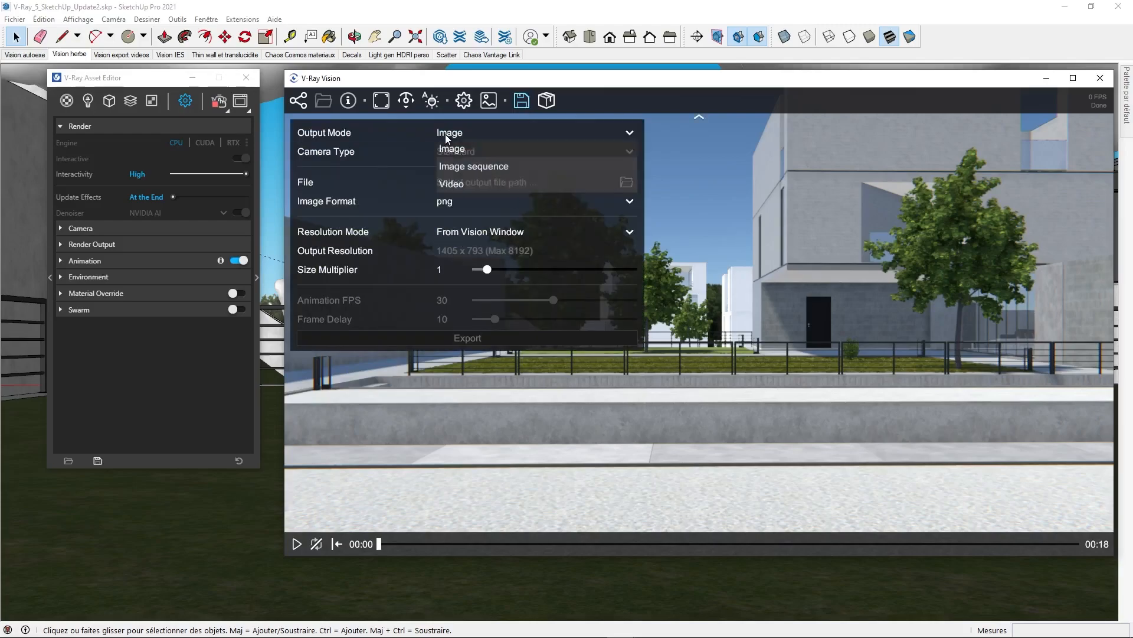
left_click(455, 183)
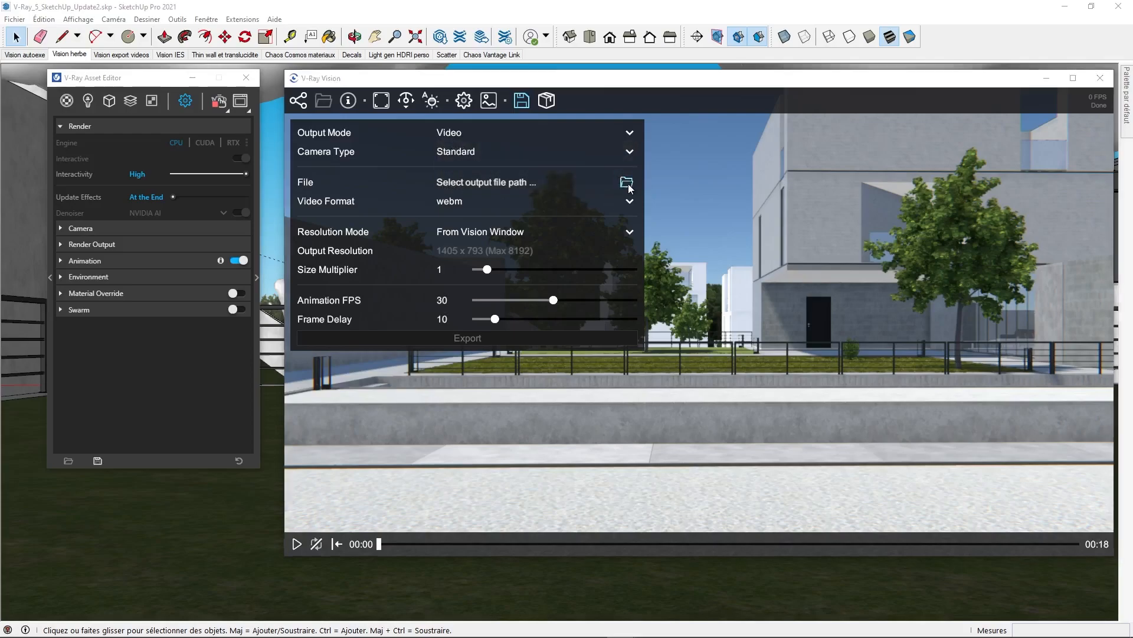
left_click(628, 185)
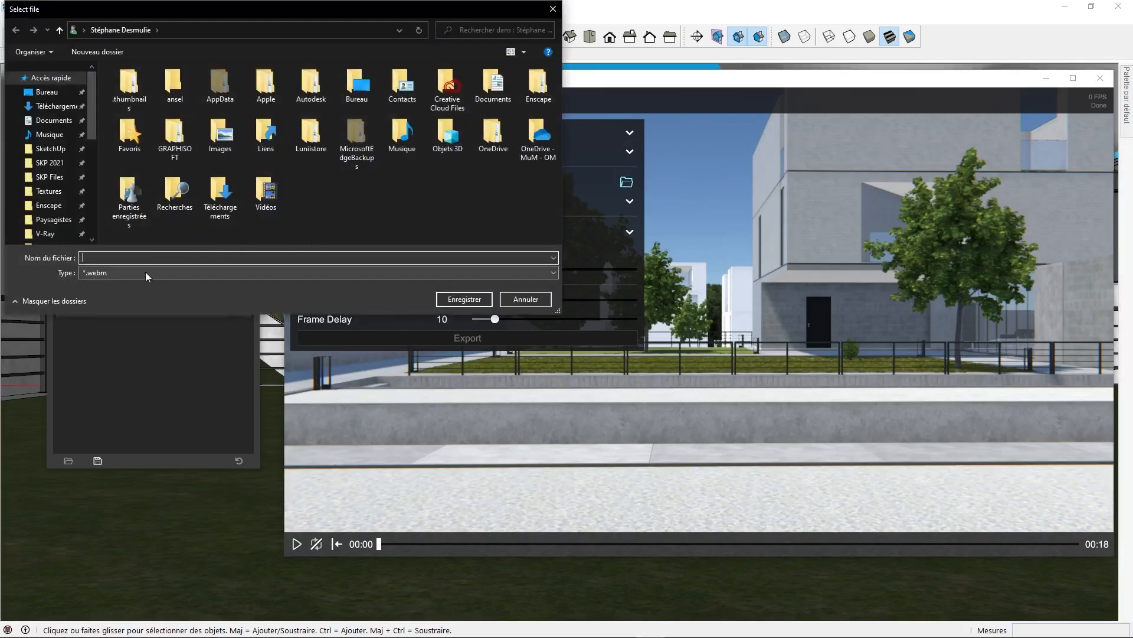
left_click(528, 298)
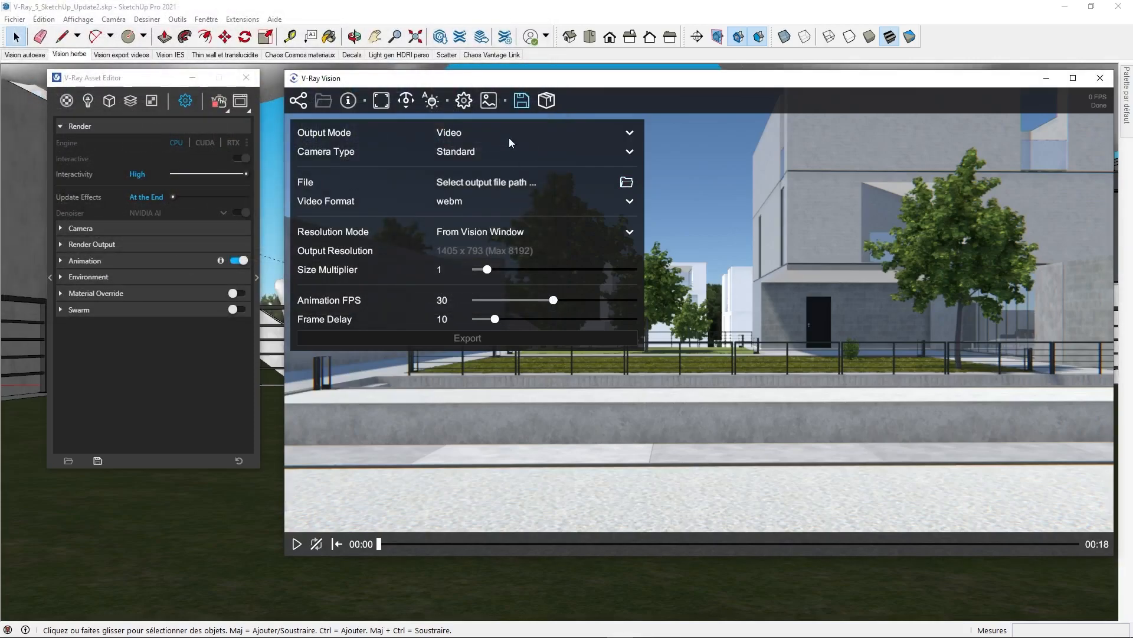
left_click(522, 102)
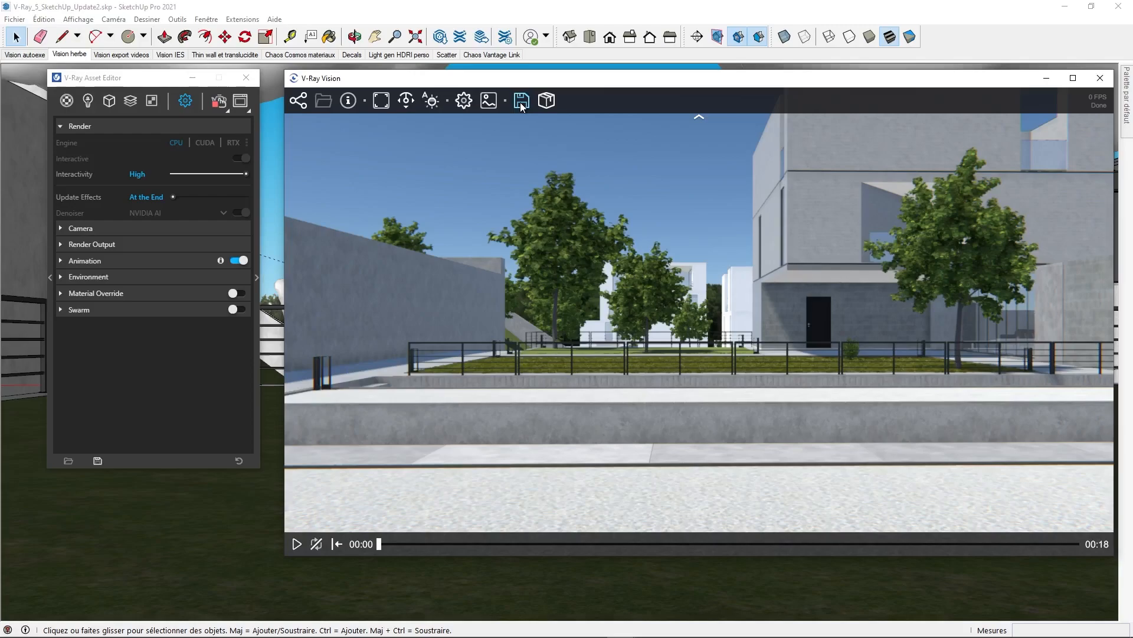
Switch to the Vision IES scene and examine the ceiling spotlight against the block wall
left_click(163, 56)
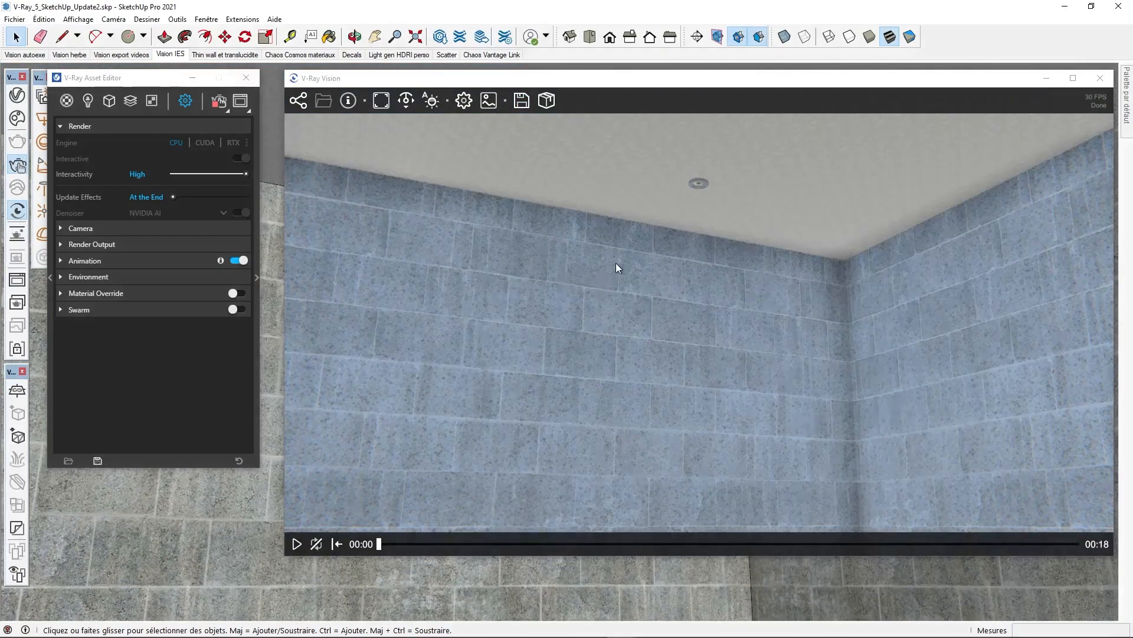
left_click(616, 264)
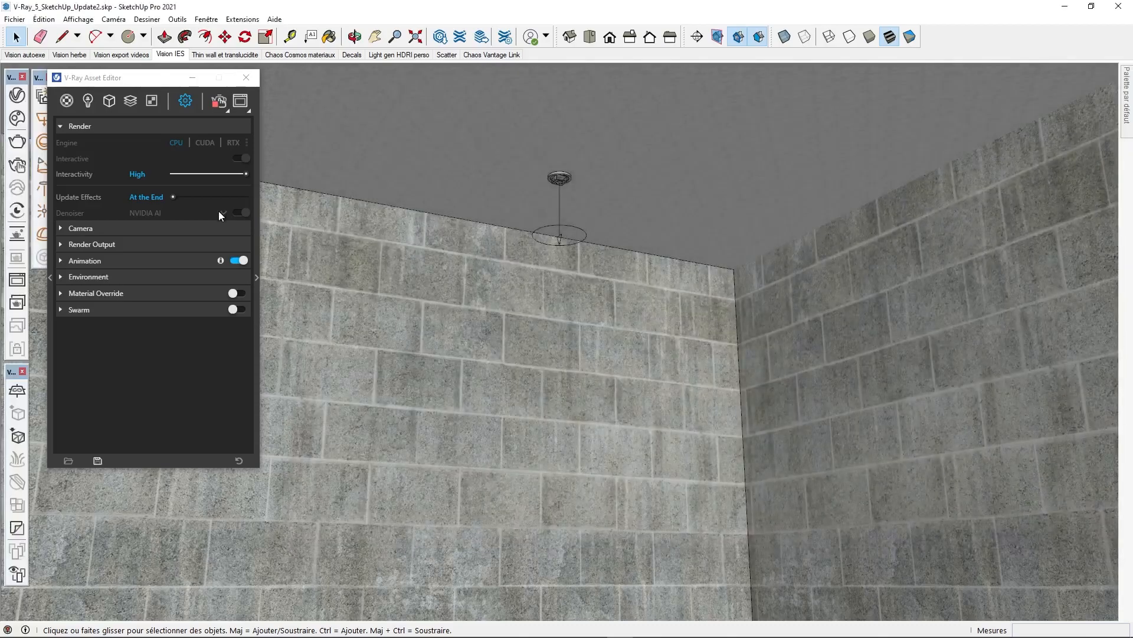
left_click_drag(142, 83, 154, 83)
Switch to the Thin wall et translucidite scene and inspect the Altena_Bollard_light_neon material's refraction settings and translucency options
left_click(205, 55)
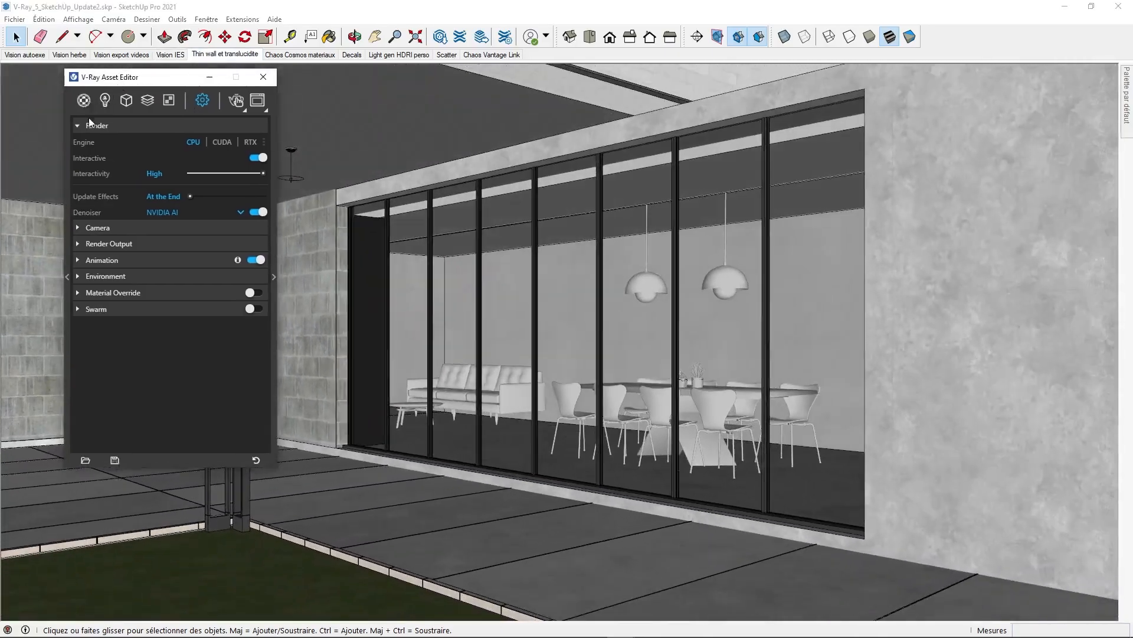
left_click(83, 100)
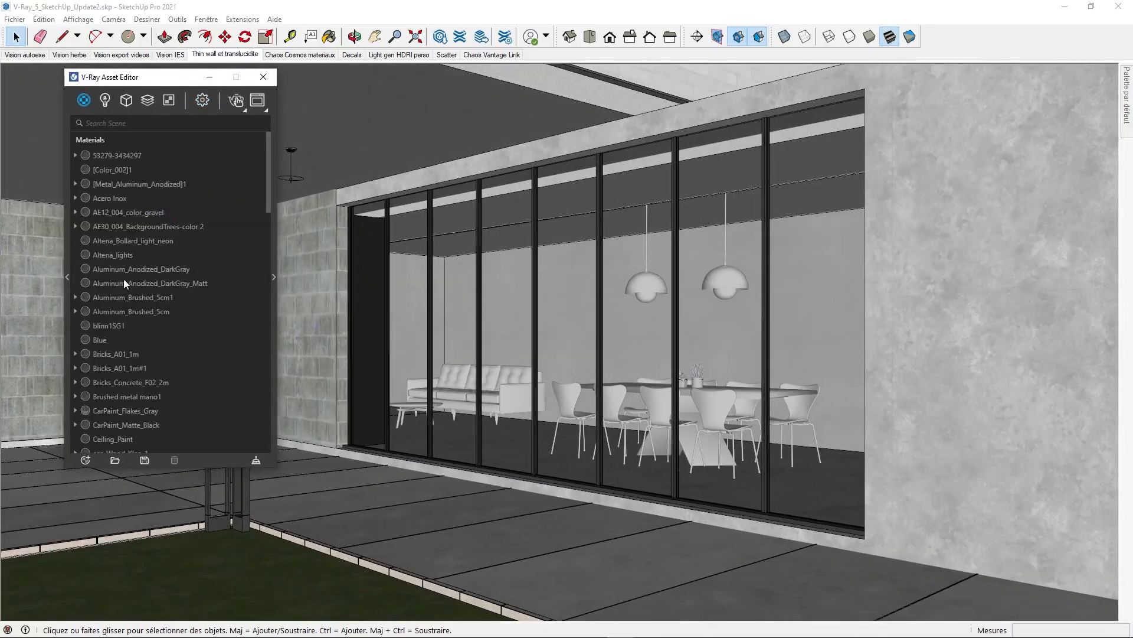
left_click(274, 210)
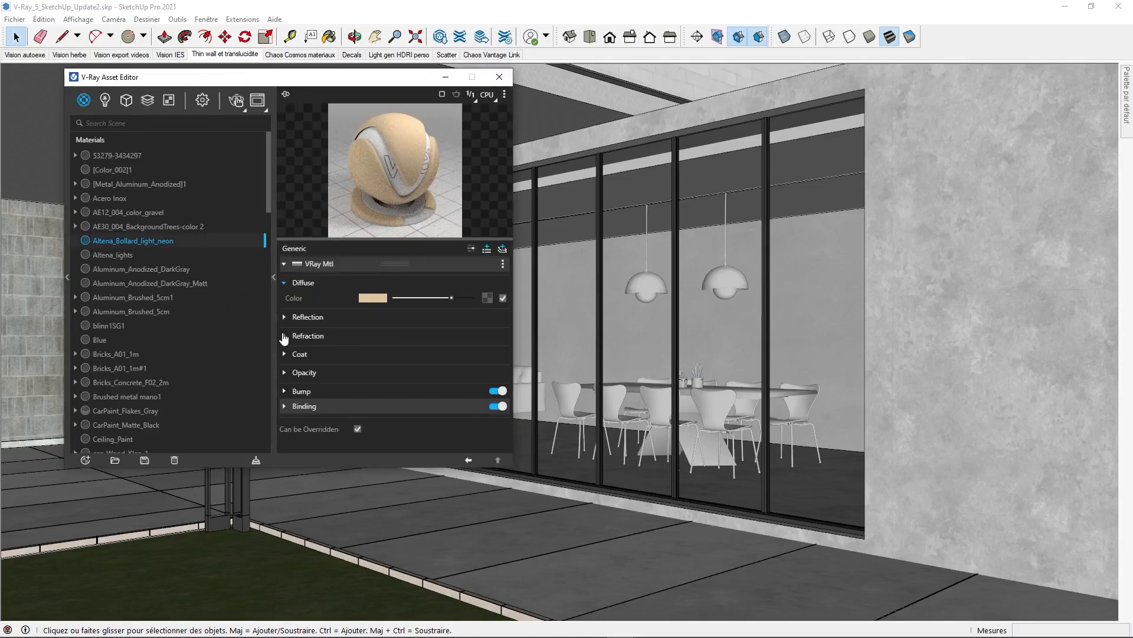
left_click(285, 336)
scroll(338, 311, "down", 1)
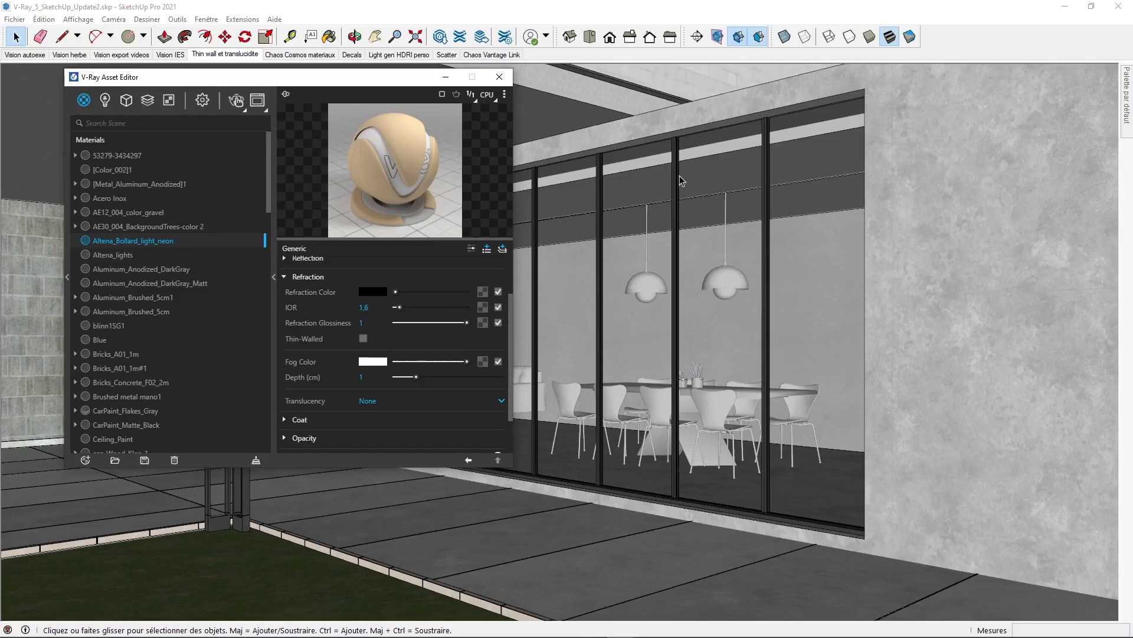
left_click(367, 401)
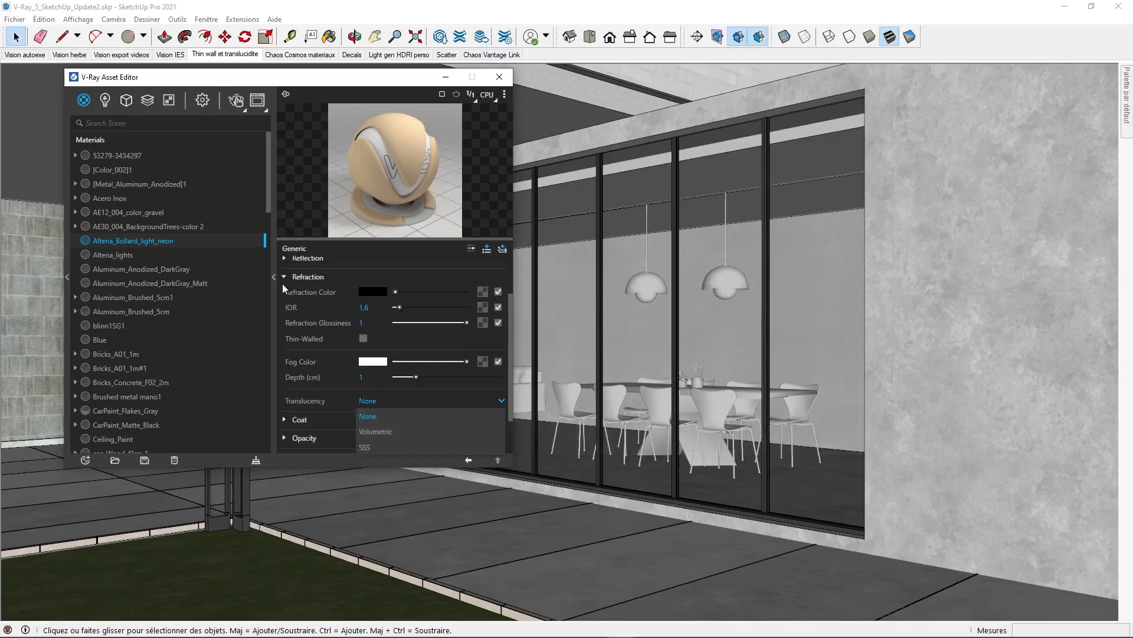
left_click(332, 402)
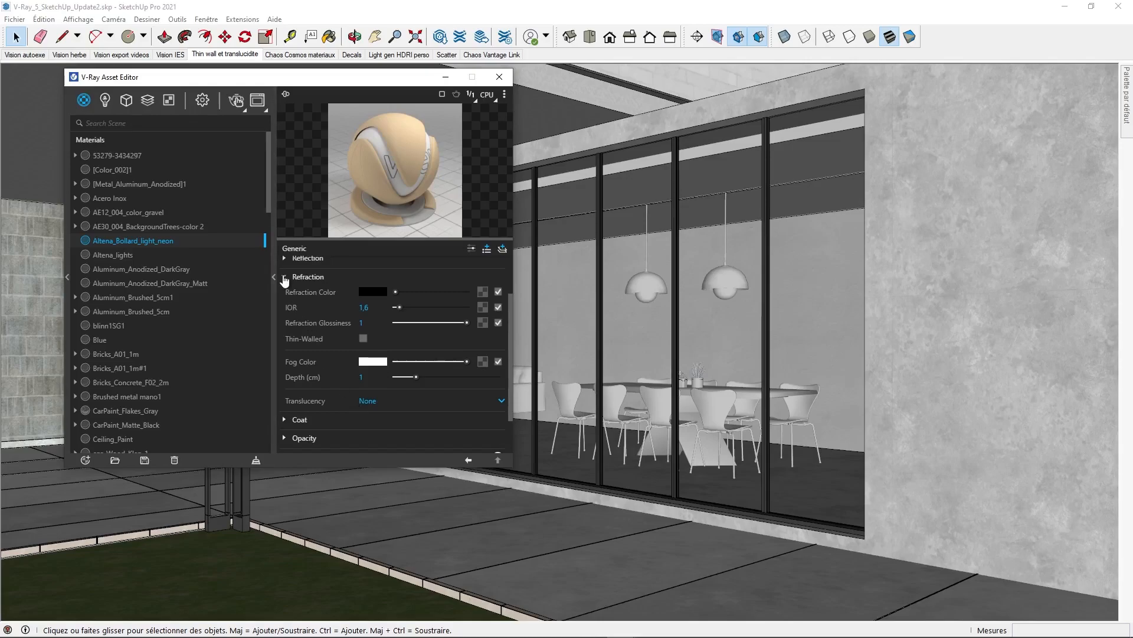
left_click(284, 276)
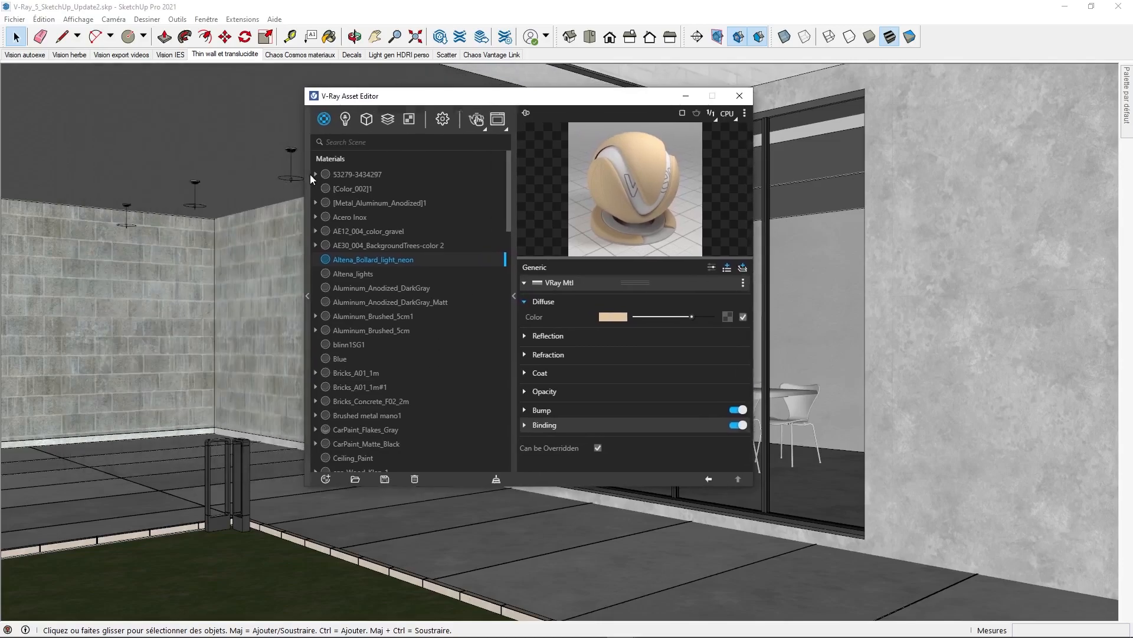
Look through the Asset Editor's material library categories, then close the editor
left_click(310, 174)
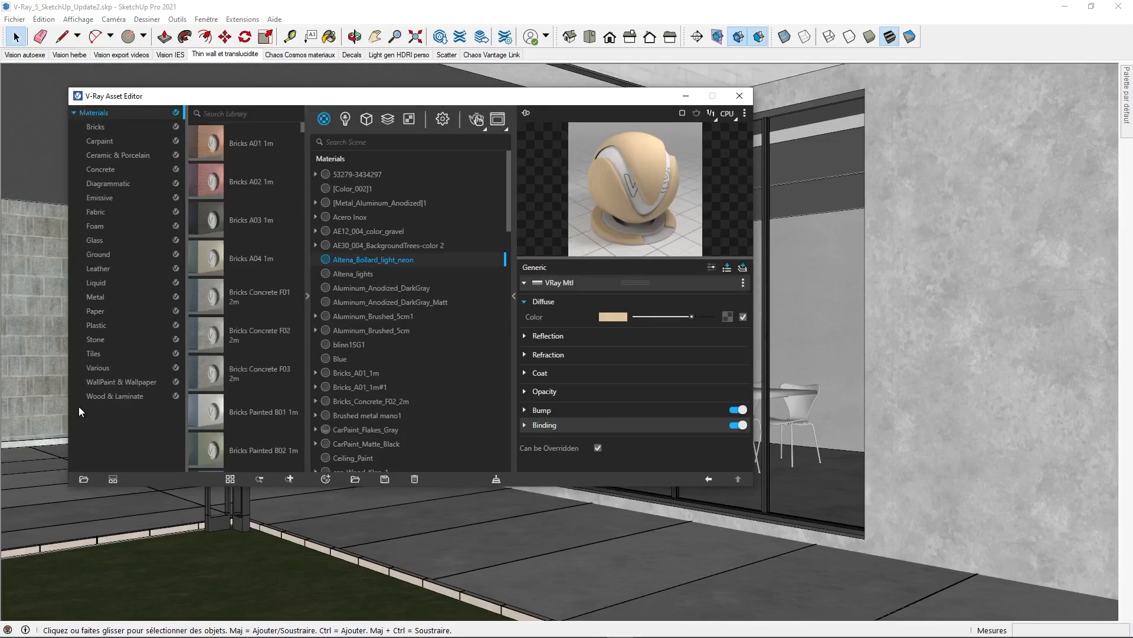
left_click(306, 239)
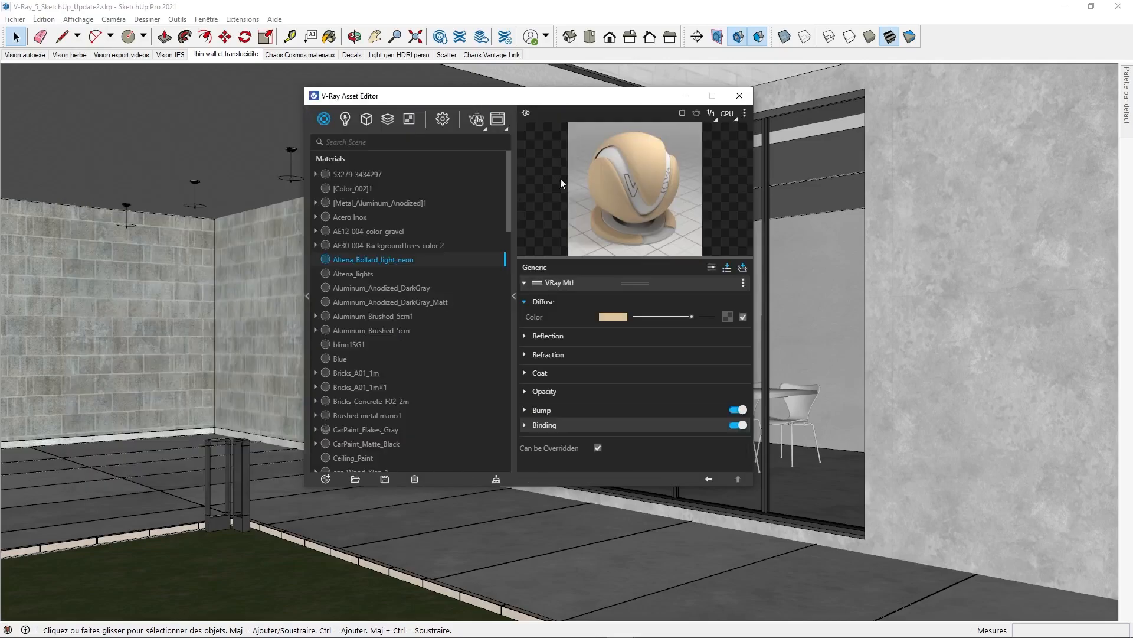
left_click(732, 98)
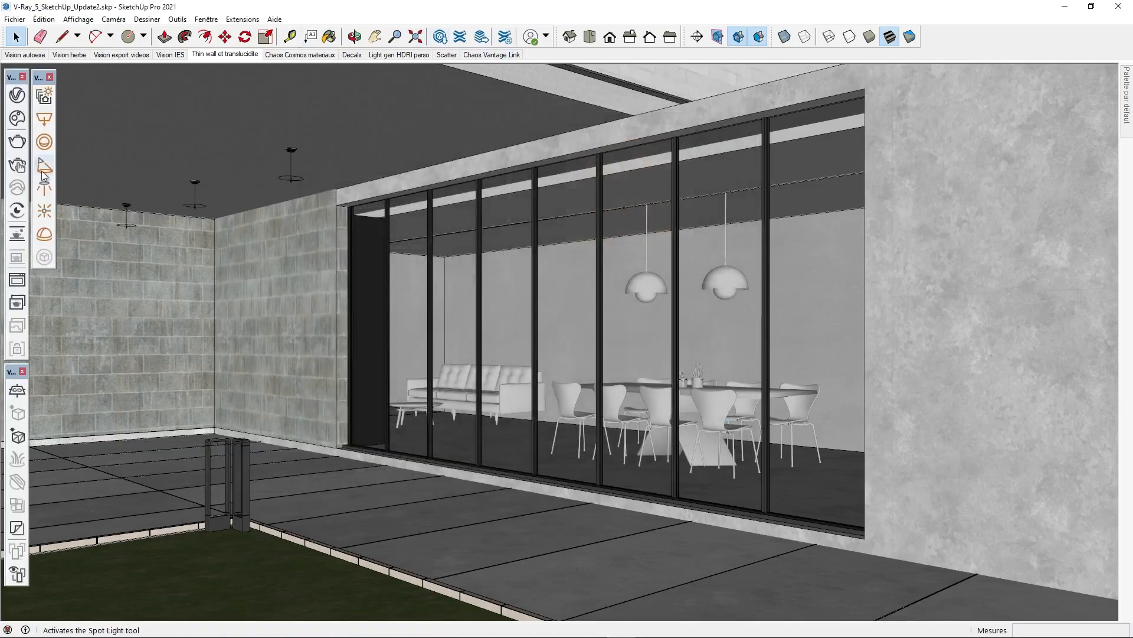
Open the Chaos Cosmos Browser
left_click(18, 118)
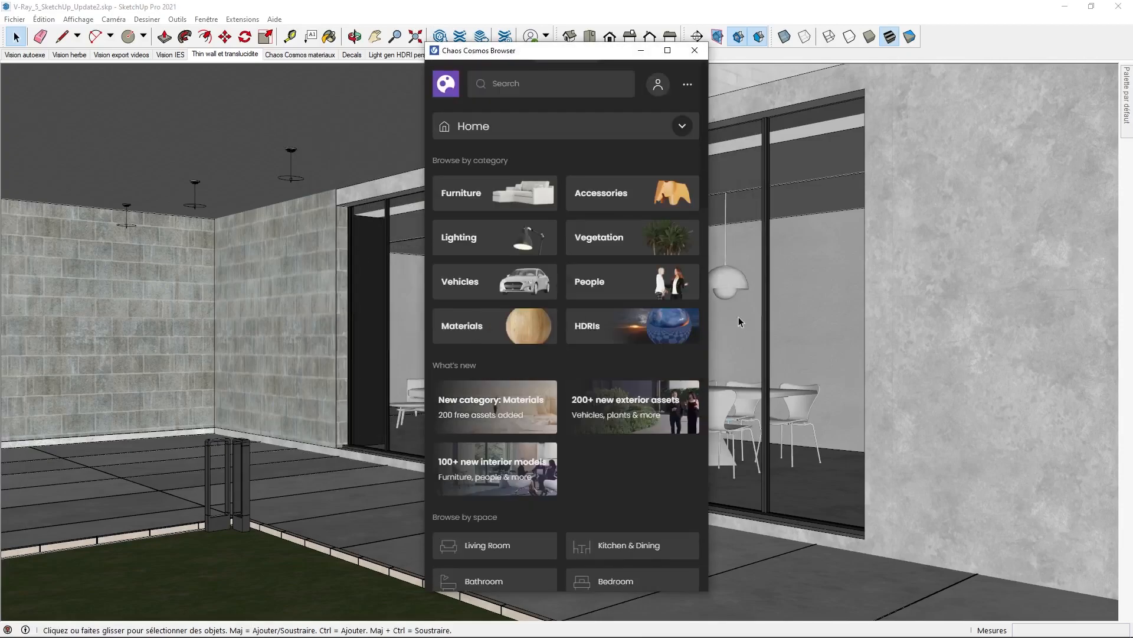
Widen the Chaos Cosmos Browser, look through the assets in its Materials category, and close the browser
left_click_drag(708, 299, 1094, 298)
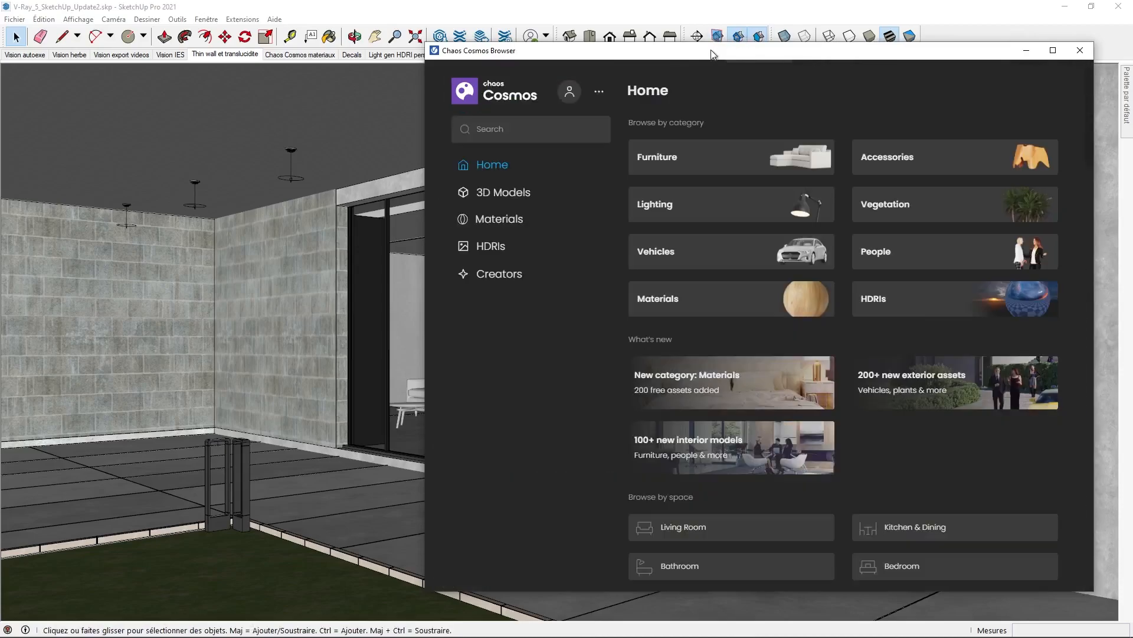
left_click_drag(712, 54, 539, 69)
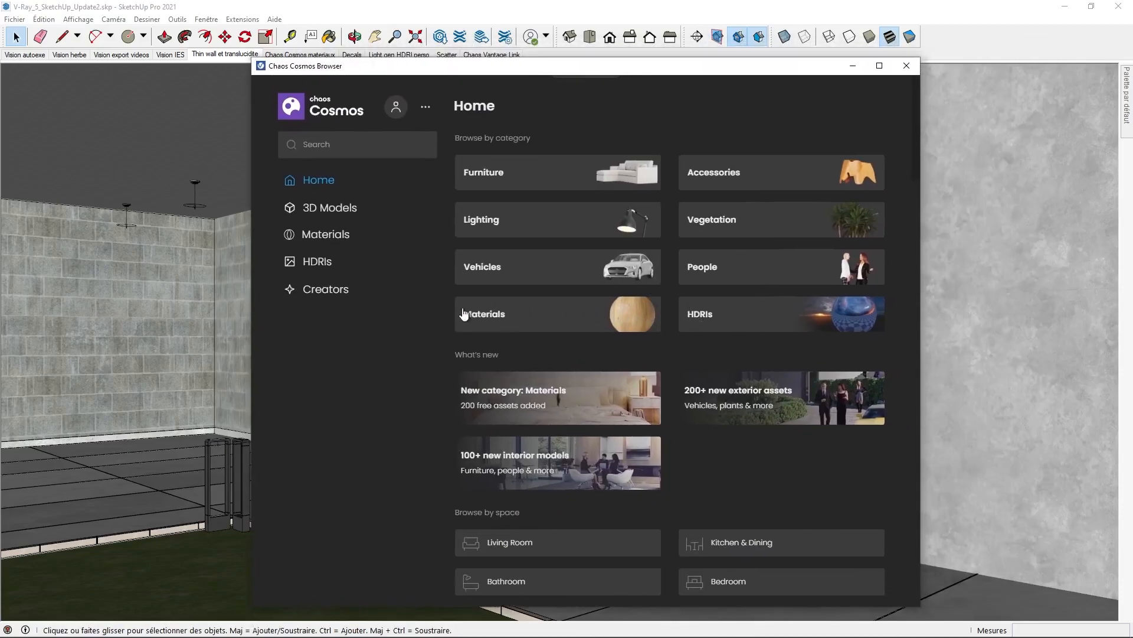
left_click(534, 328)
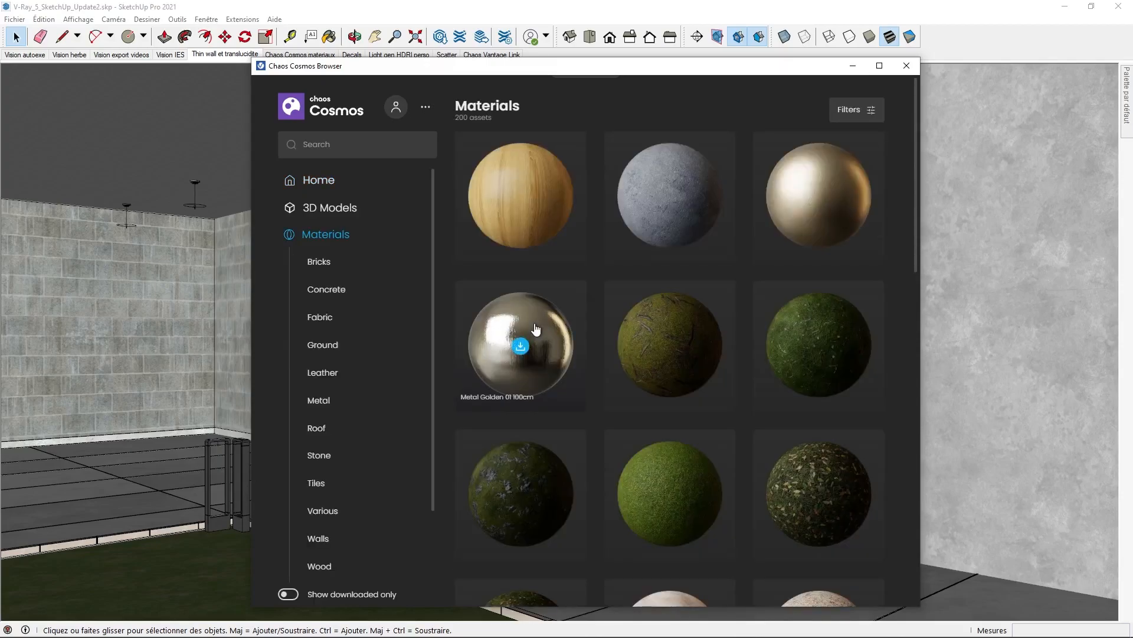
scroll(594, 200, "down", 5)
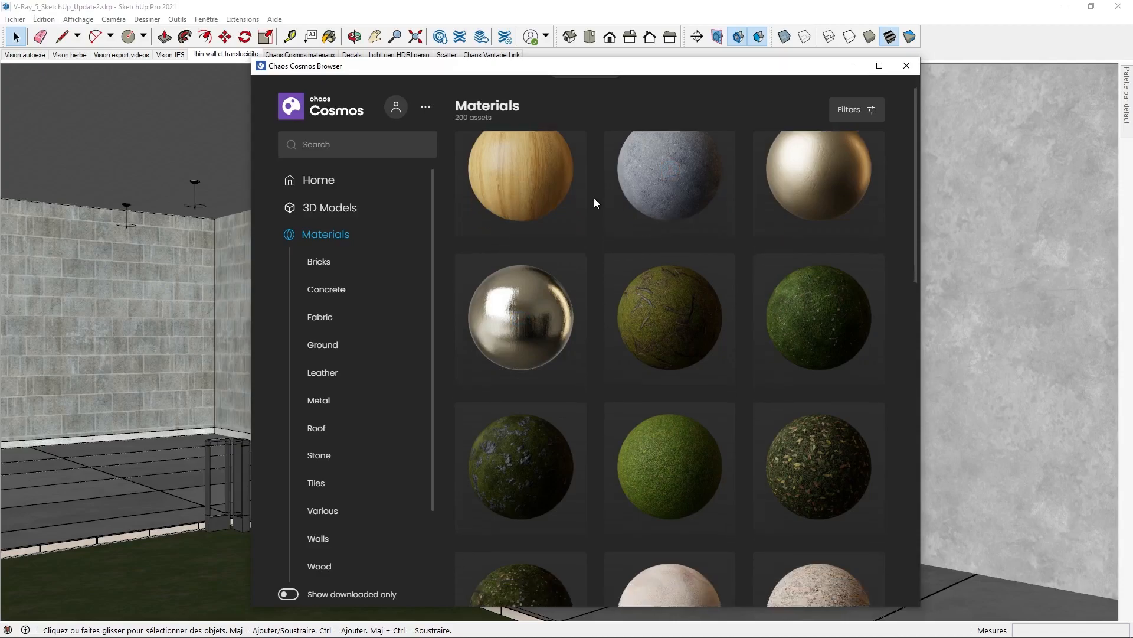
scroll(594, 200, "down", 5)
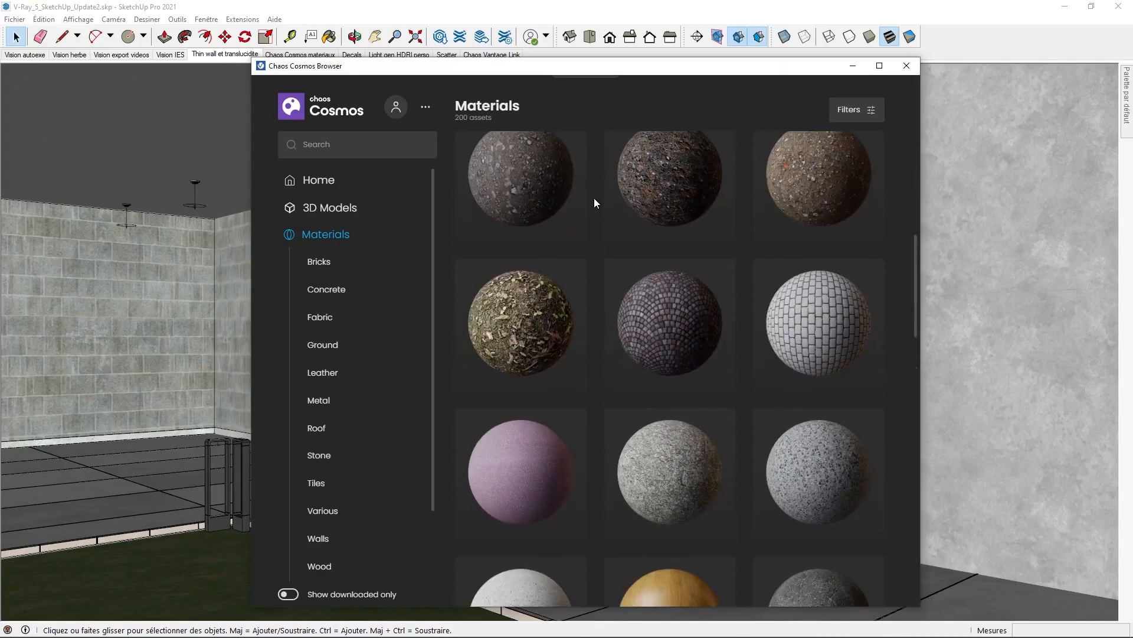
scroll(594, 200, "down", 3)
scroll(594, 200, "down", 6)
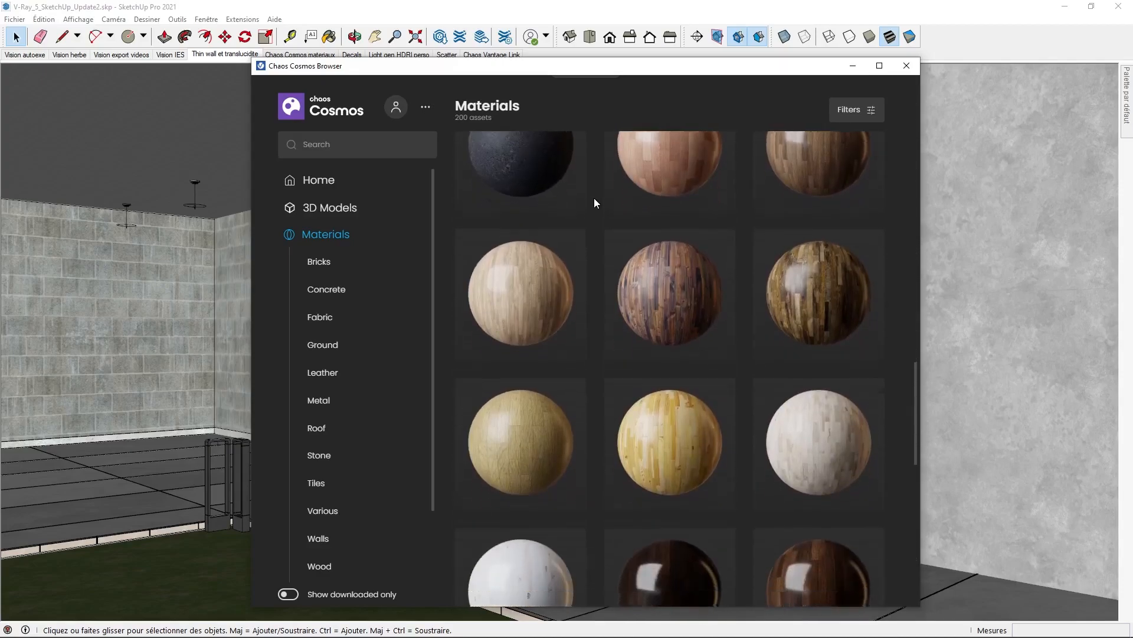
scroll(594, 197, "up", 15)
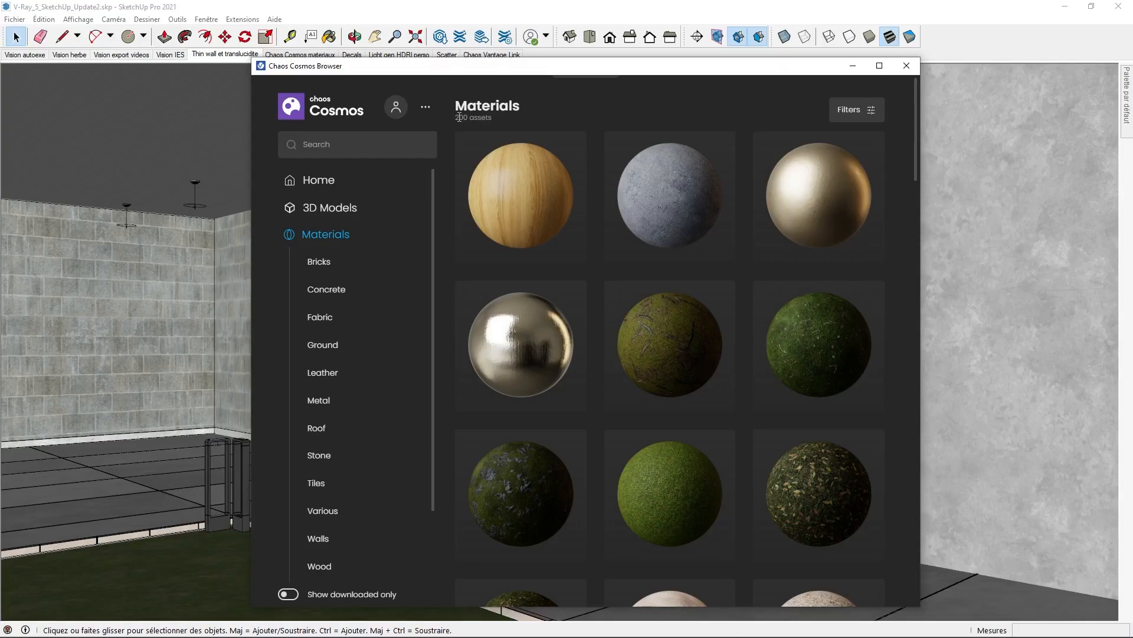
left_click(907, 66)
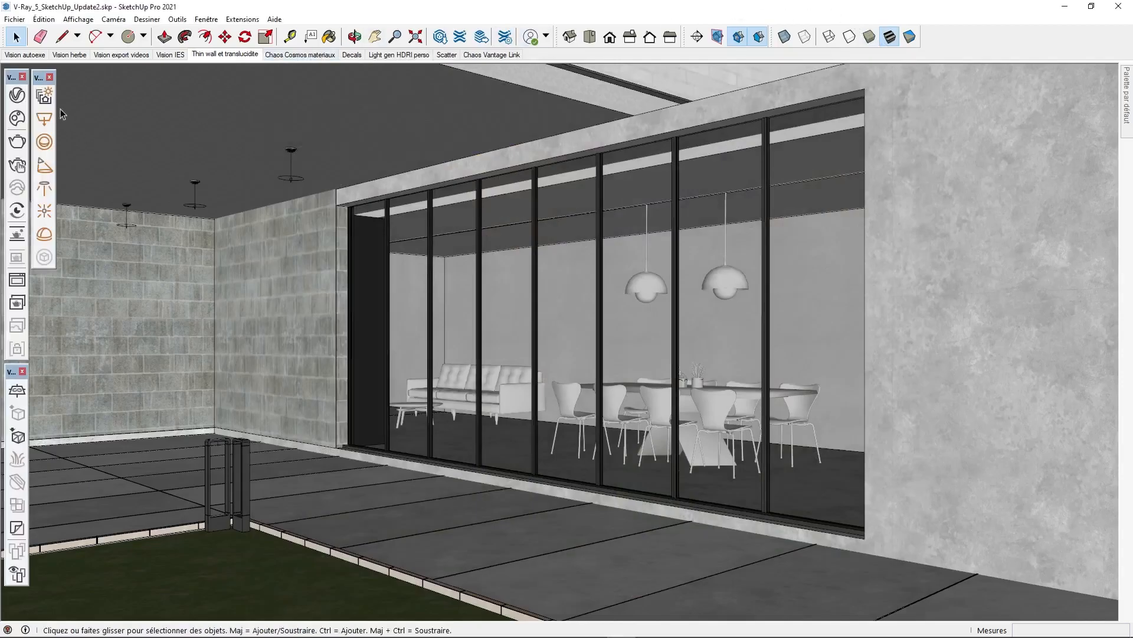
Switch to the Decals scene and place a V-Ray decal across the upper-floor brick wall between the two tall windows
left_click(348, 55)
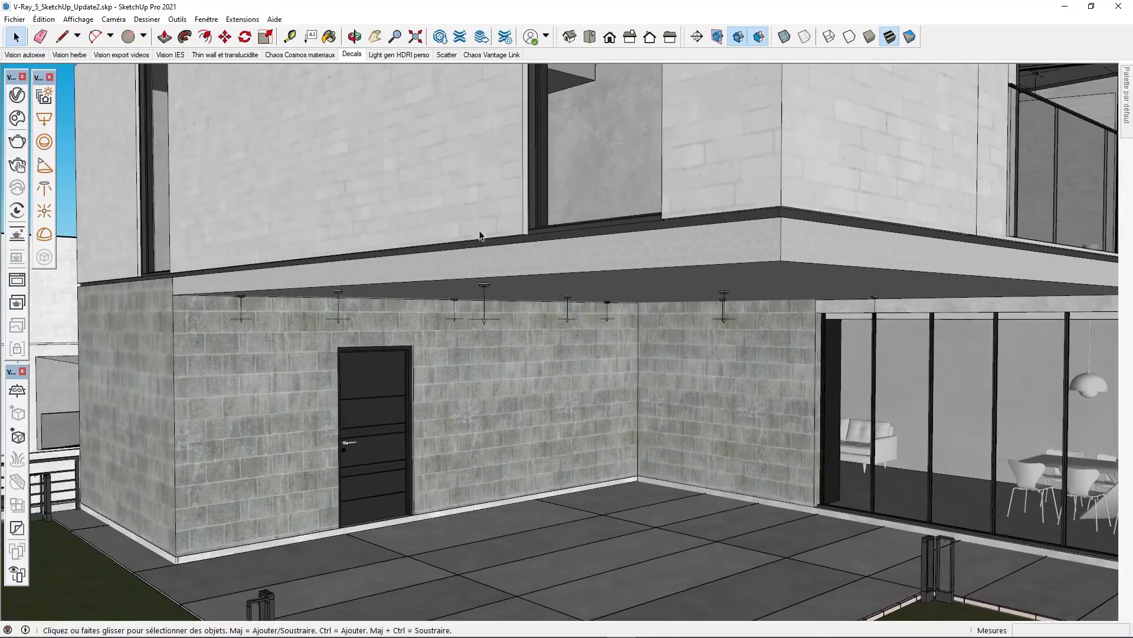
middle_click_drag(460, 201, 626, 360, "shift")
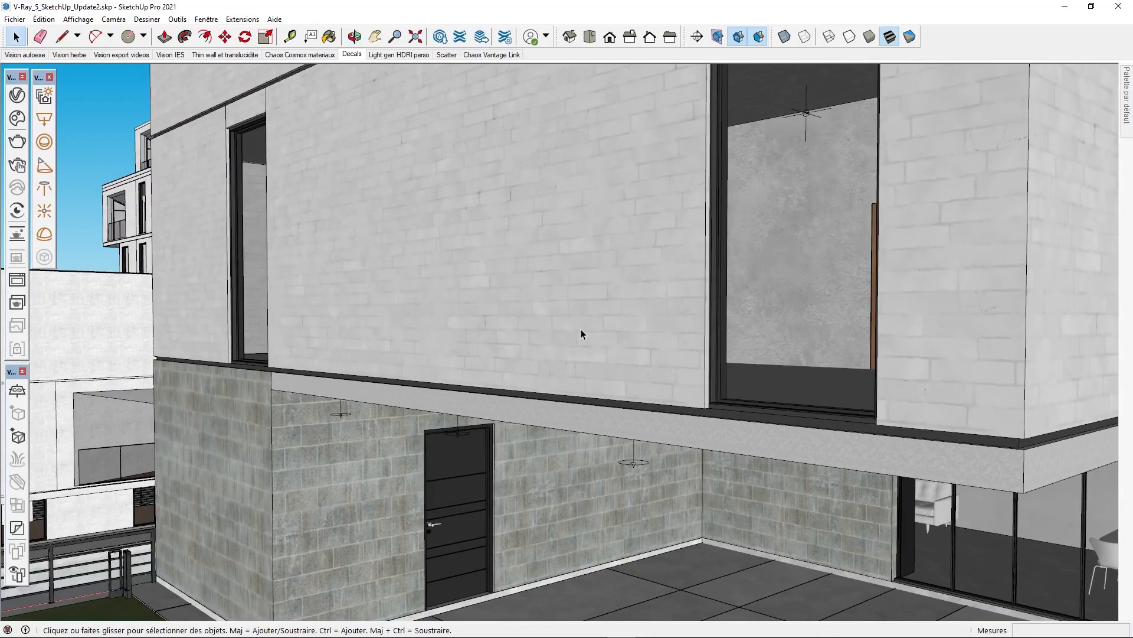
scroll(564, 328, "down", 5)
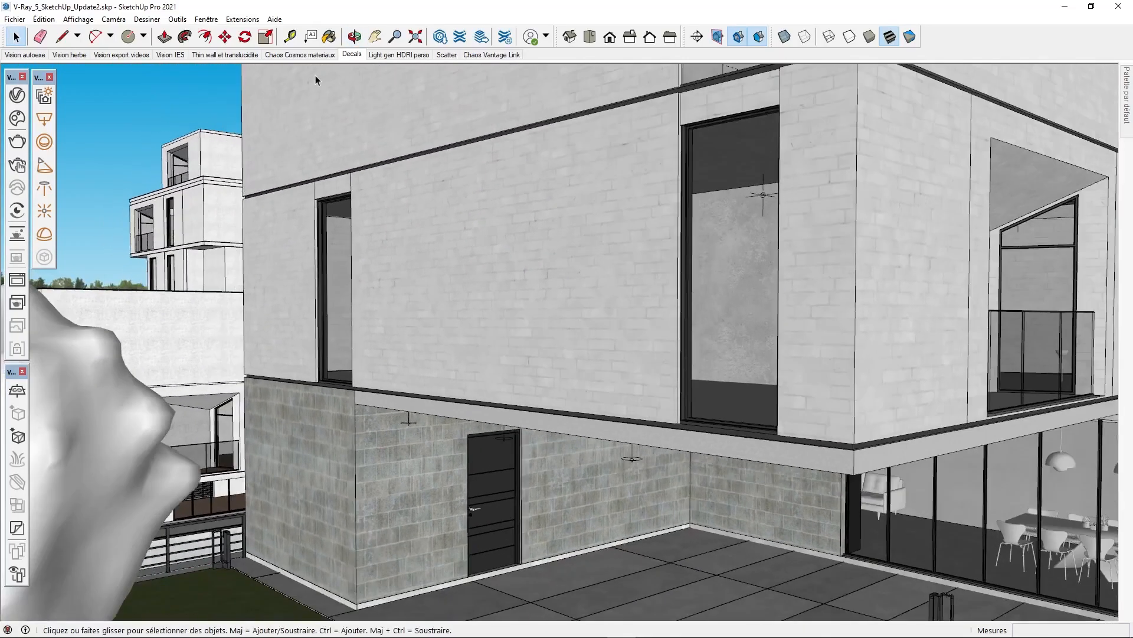
middle_click_drag(723, 381, 584, 305)
middle_click_drag(395, 285, 441, 328, "shift")
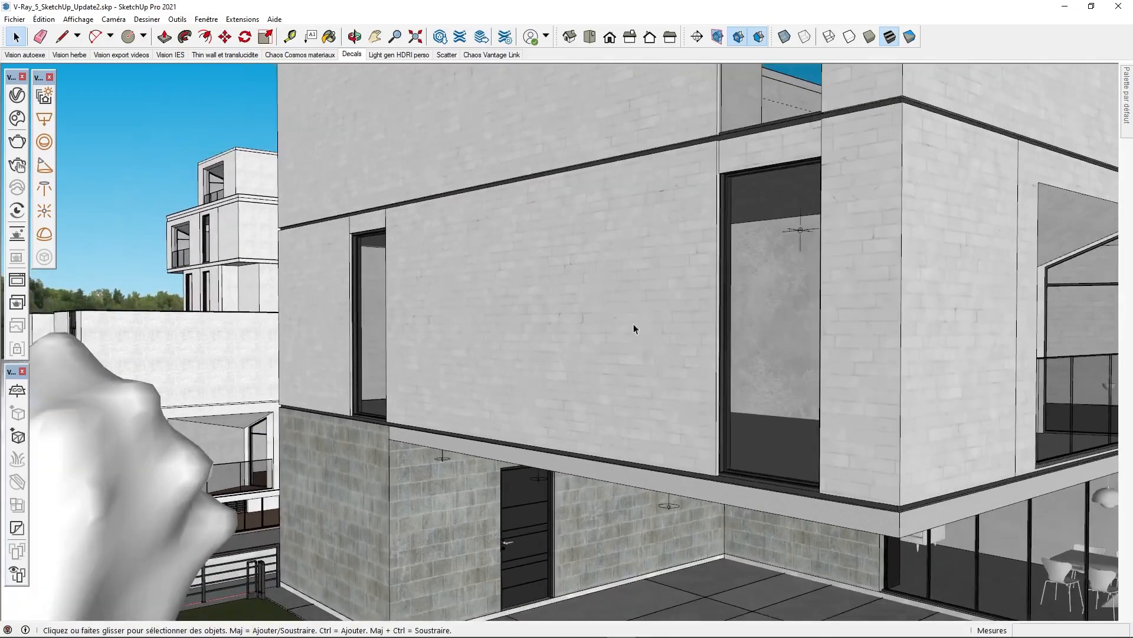
scroll(629, 353, "up", 3)
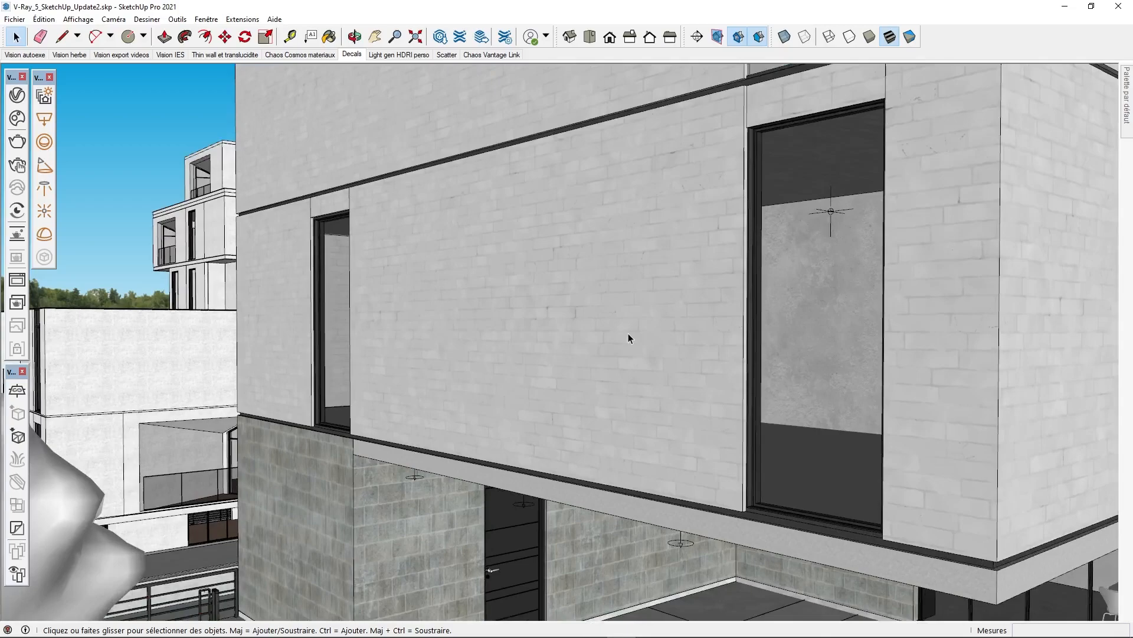
left_click(18, 527)
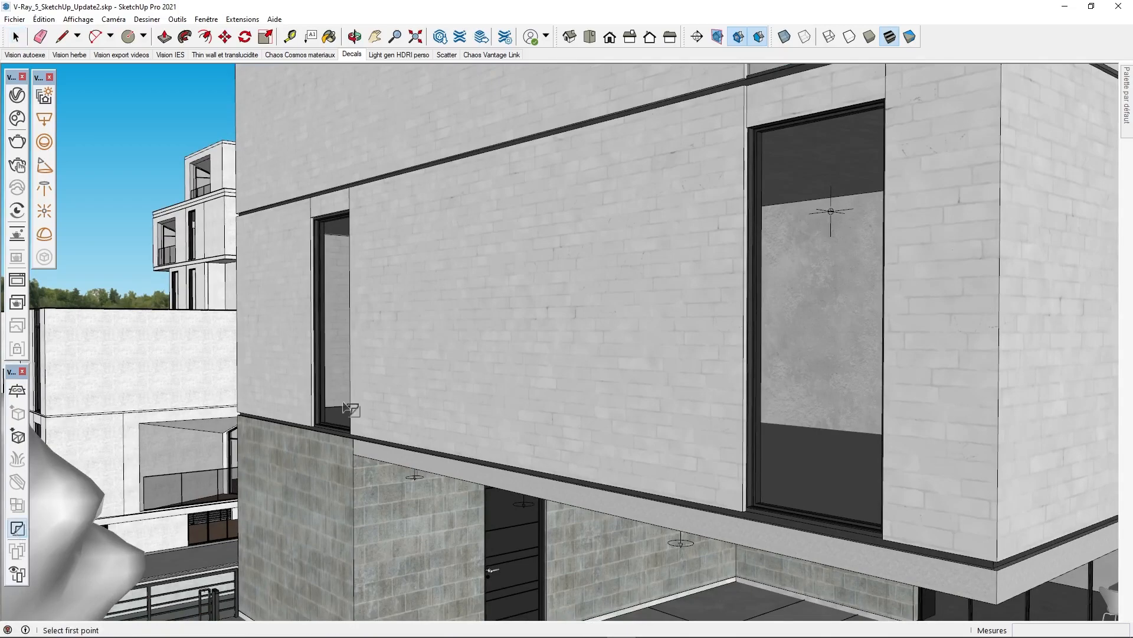
left_click(685, 452)
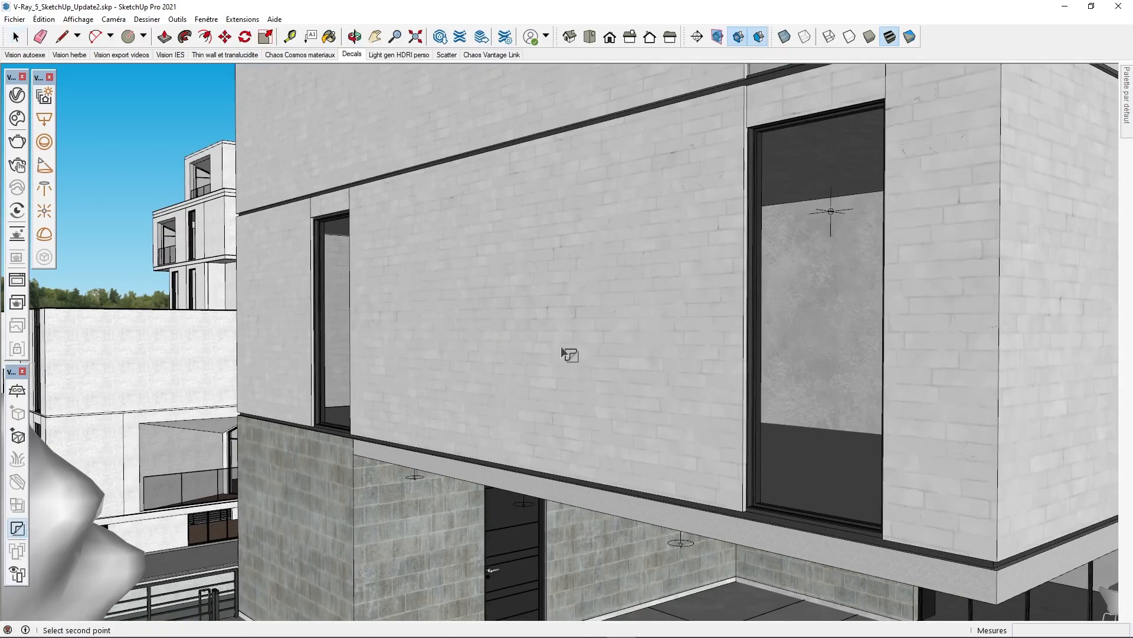
left_click(391, 227)
middle_click_drag(611, 361, 587, 326)
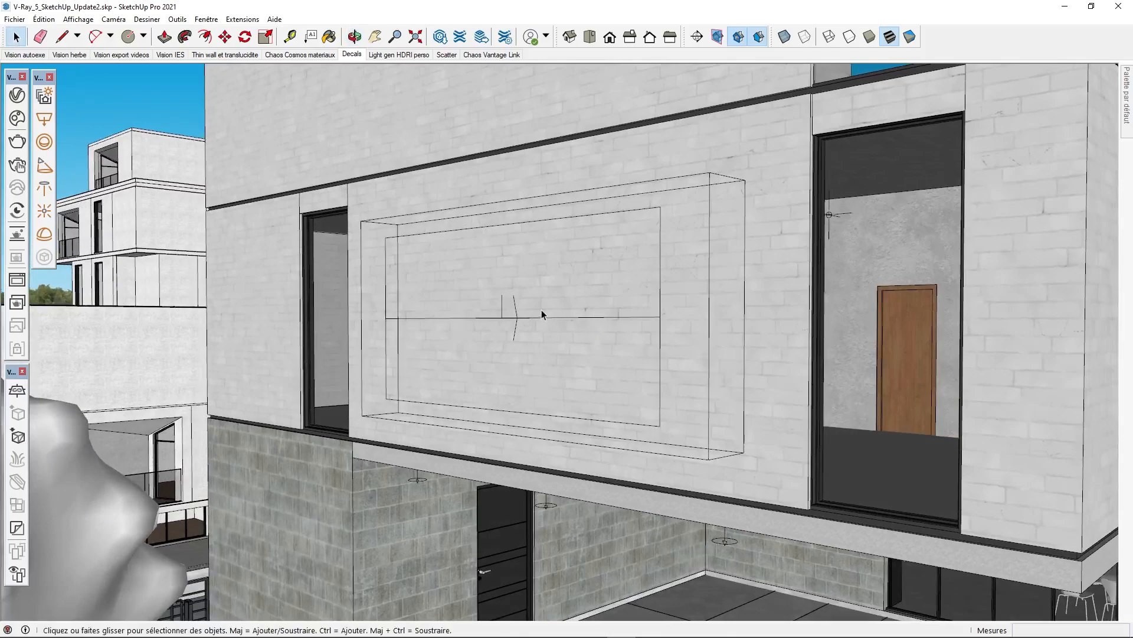
Rotate the decal about its centre in the wall's plane so that its short orientation mark points downward
left_click(503, 301)
key("q")
left_click(503, 317)
left_click(502, 225)
key("Escape")
key("space")
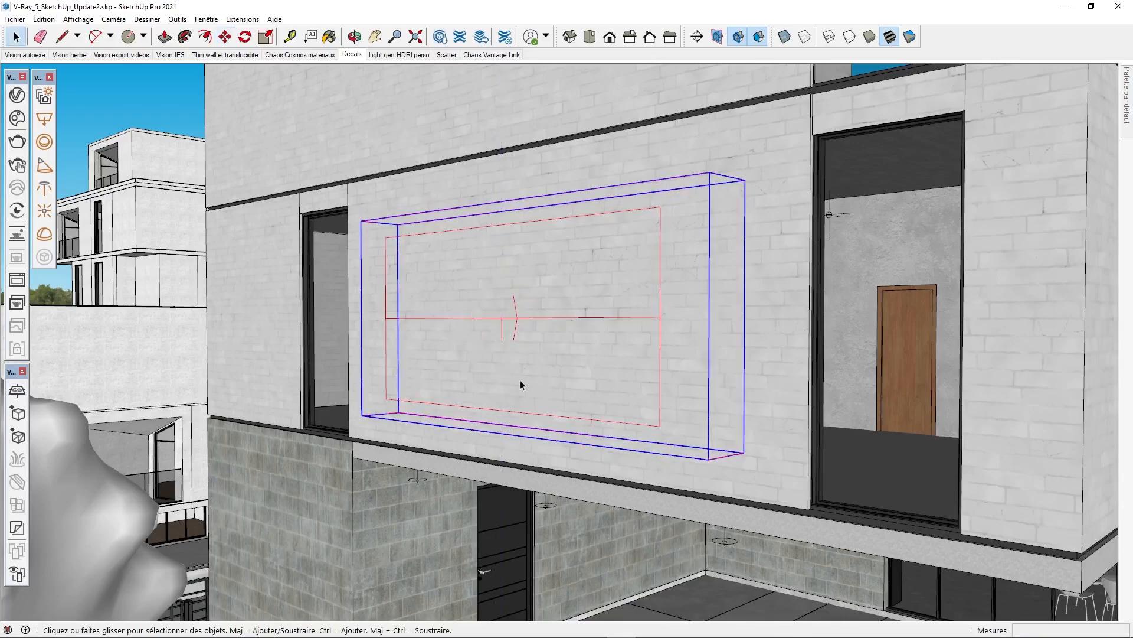
Open the V-Ray Asset Editor and create a new Generic material
left_click(17, 95)
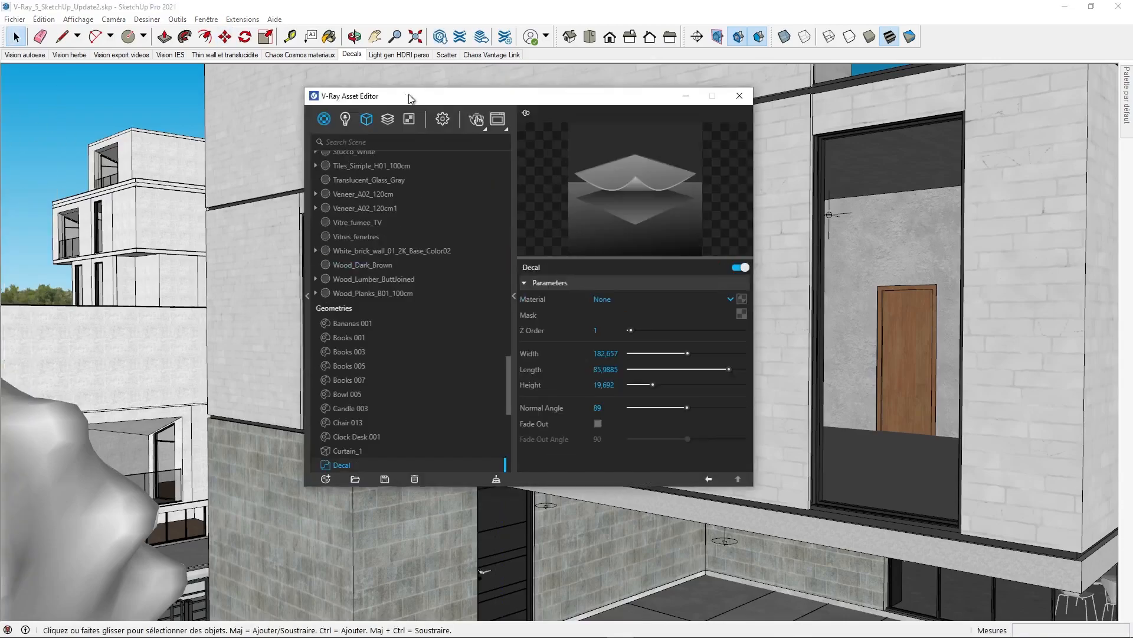
left_click_drag(406, 93, 283, 90)
scroll(242, 325, "down", 3)
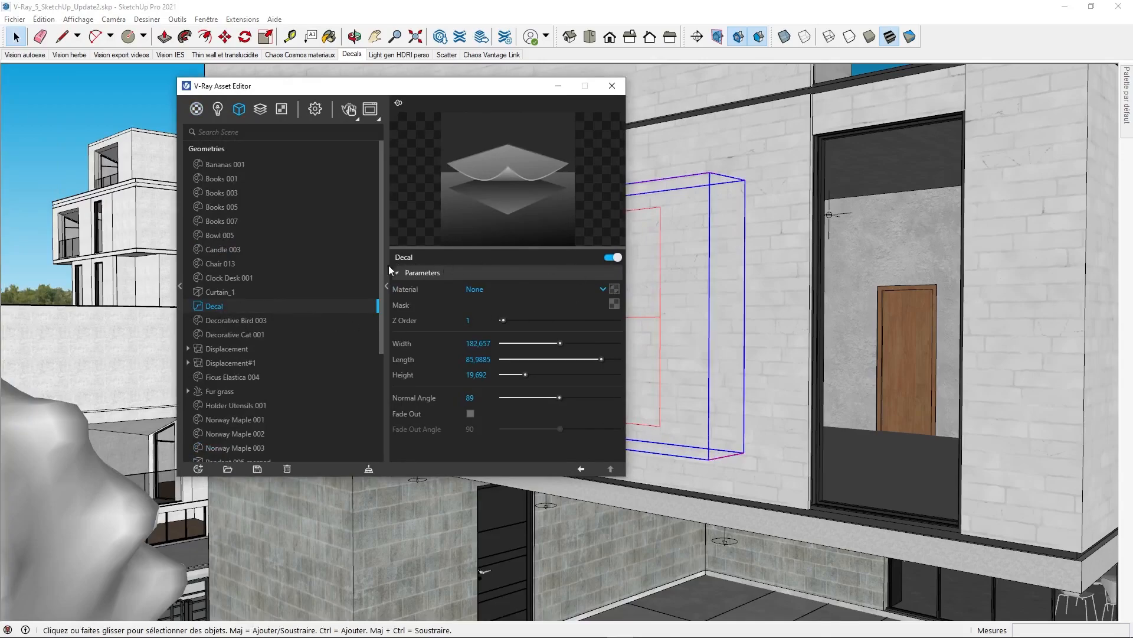
left_click(196, 109)
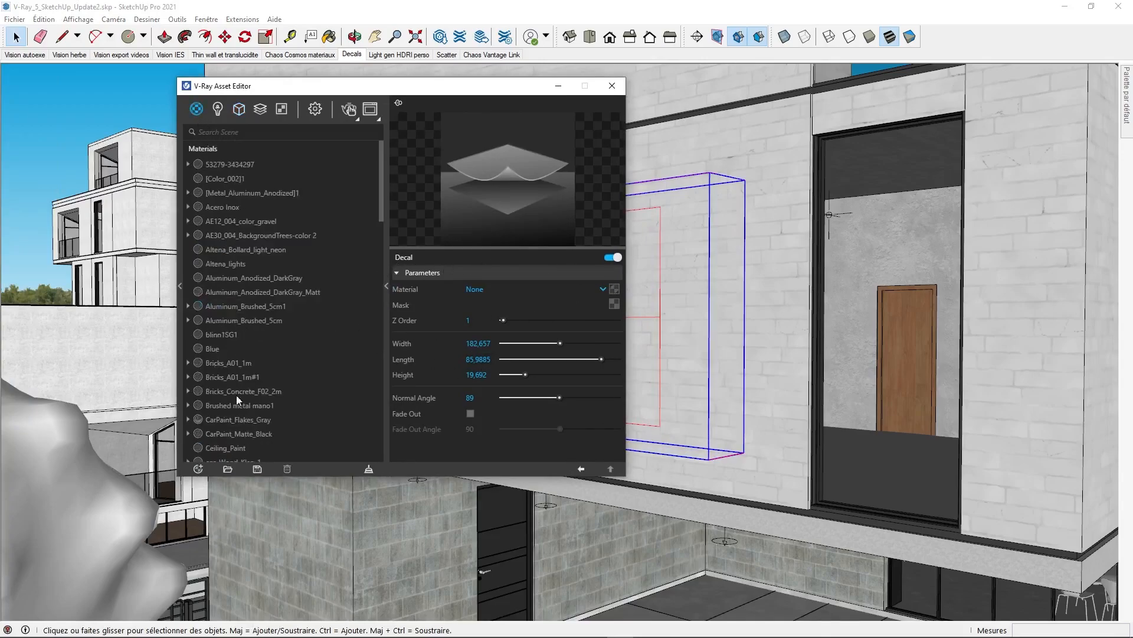
left_click(203, 470)
mouse_move(217, 454)
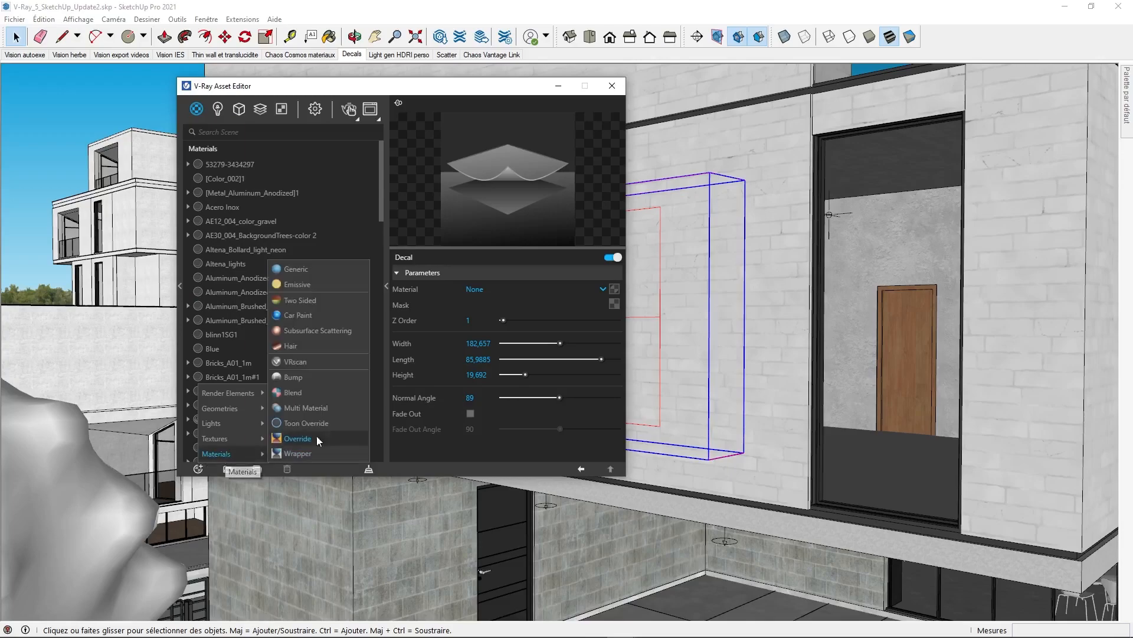
left_click(313, 269)
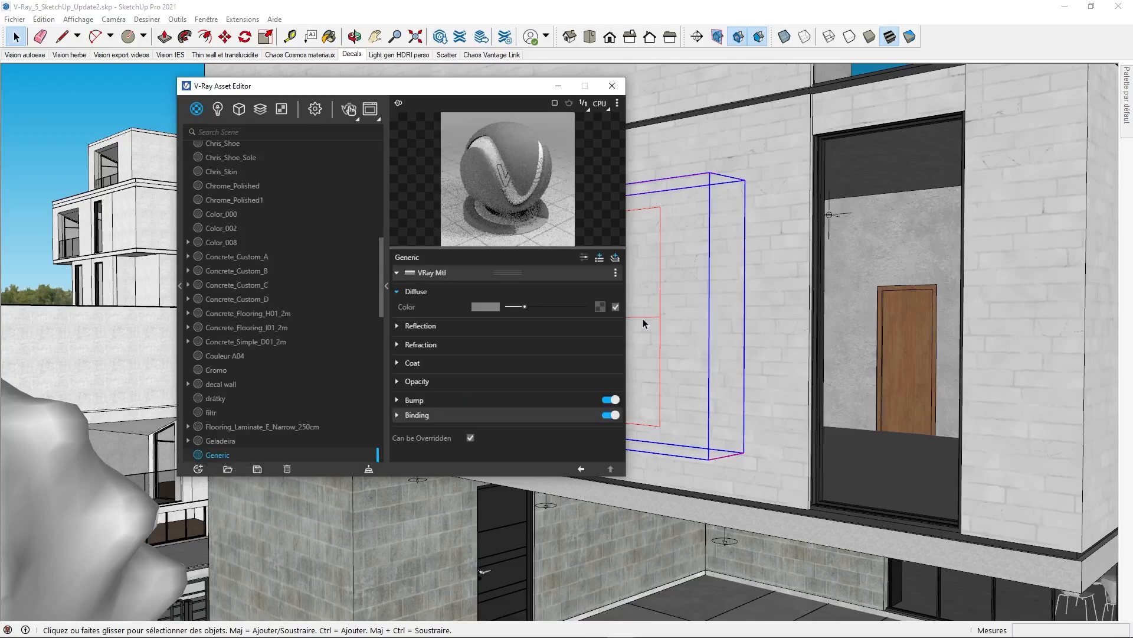
Load the bitmap Peinture-Femme-Fille-Num-rique-Joli-Visage-Belle-Fine-Abstrait-Color-D-coration-de-La-Maison.jpg from Textures > Misc as the Generic material's diffuse texture
left_click(600, 306)
left_click(550, 125)
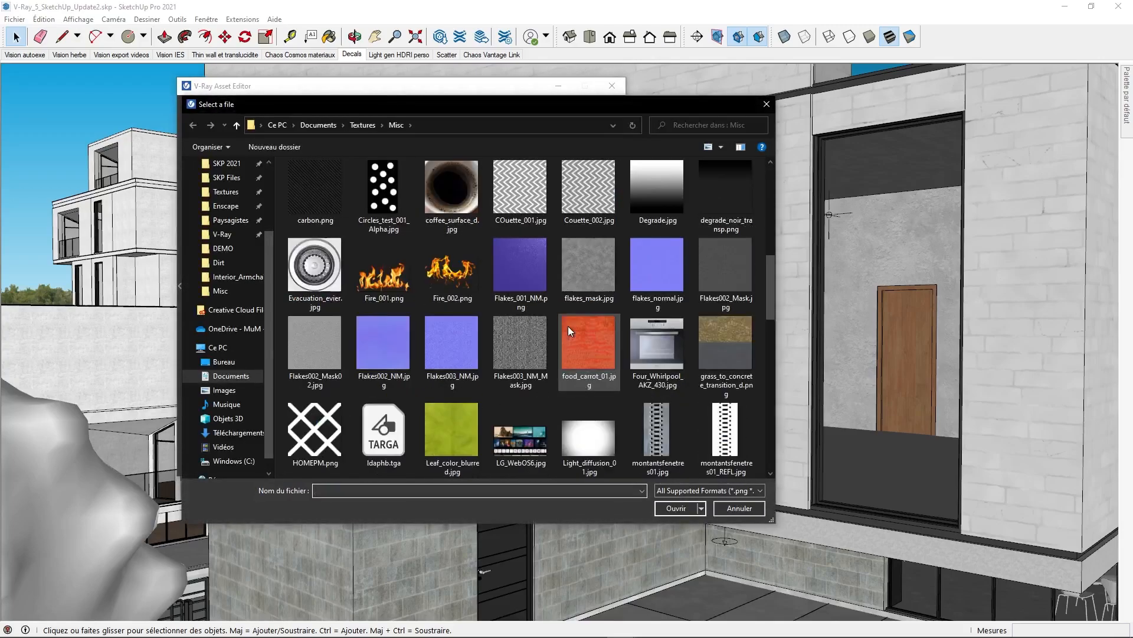
scroll(568, 326, "down", 3)
left_click(585, 319)
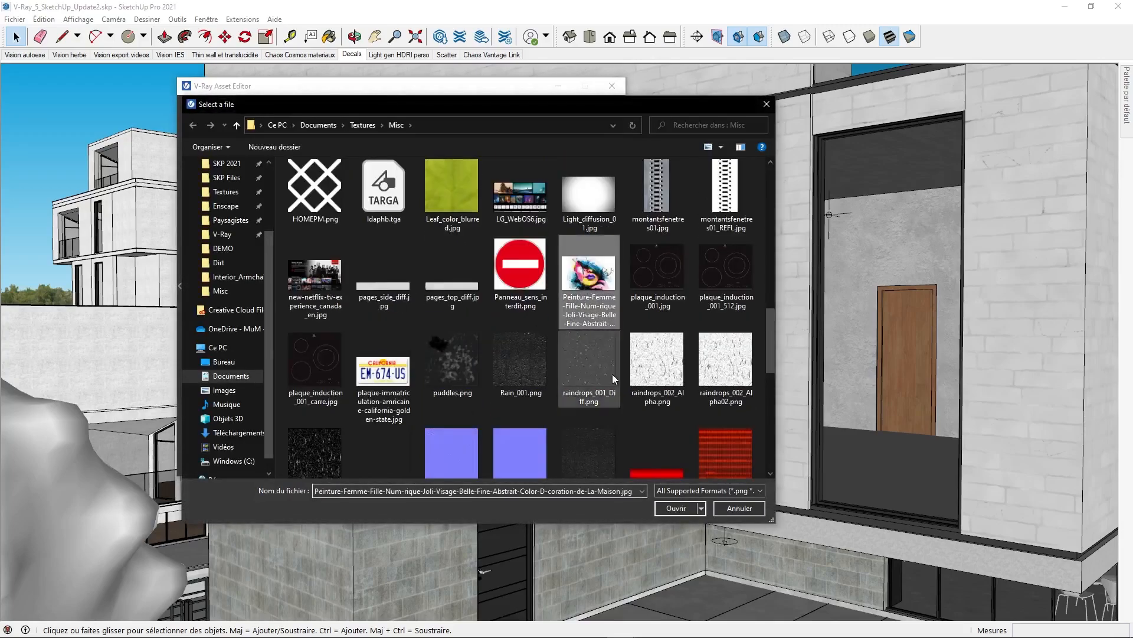
left_click(672, 509)
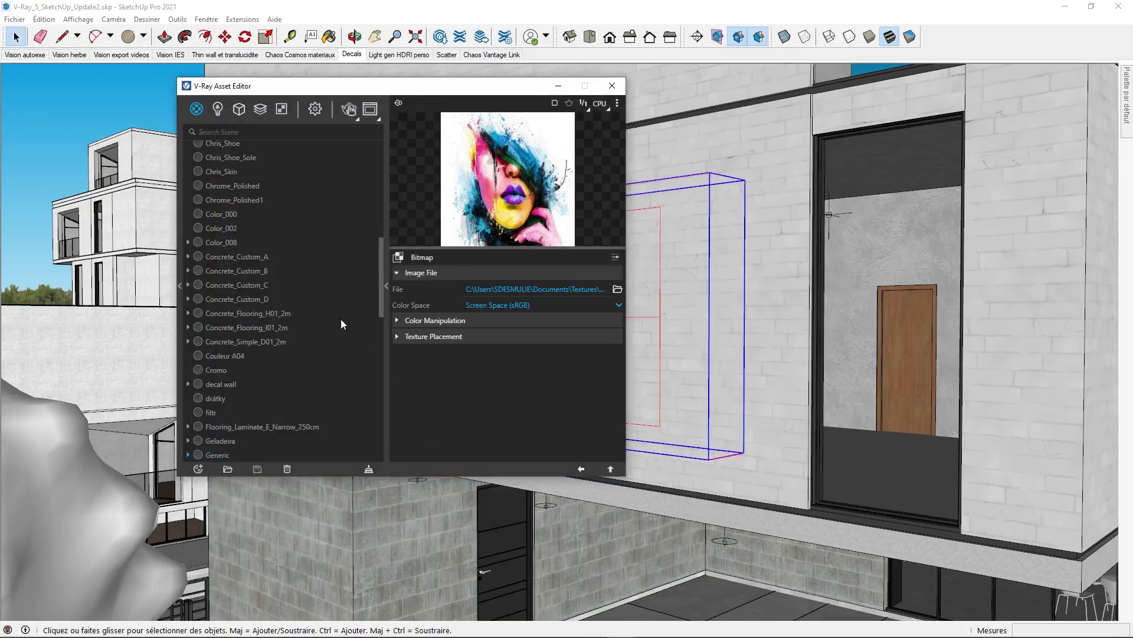
Rename the new Generic material as decal
left_click(240, 109)
left_click(197, 110)
scroll(275, 277, "down", 10)
scroll(267, 270, "up", 2)
double_click(221, 268)
type("decal")
key("Return")
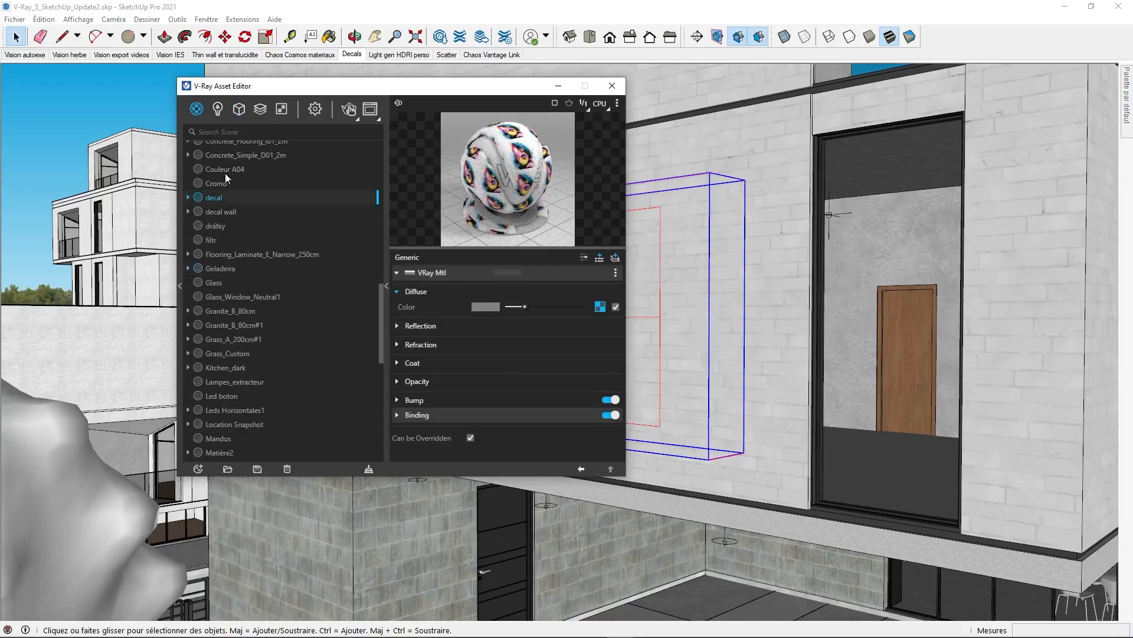
Assign the decal material to the Decal geometry
left_click(239, 108)
scroll(264, 320, "up", 2)
scroll(267, 307, "up", 1)
left_click(210, 202)
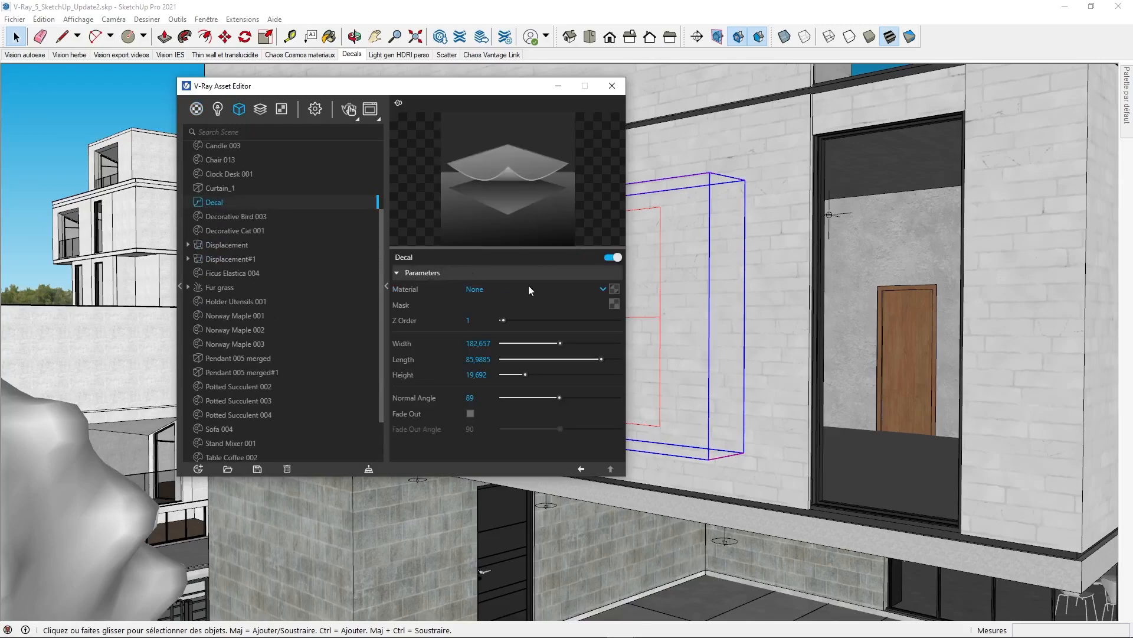
left_click(603, 289)
scroll(530, 375, "down", 5)
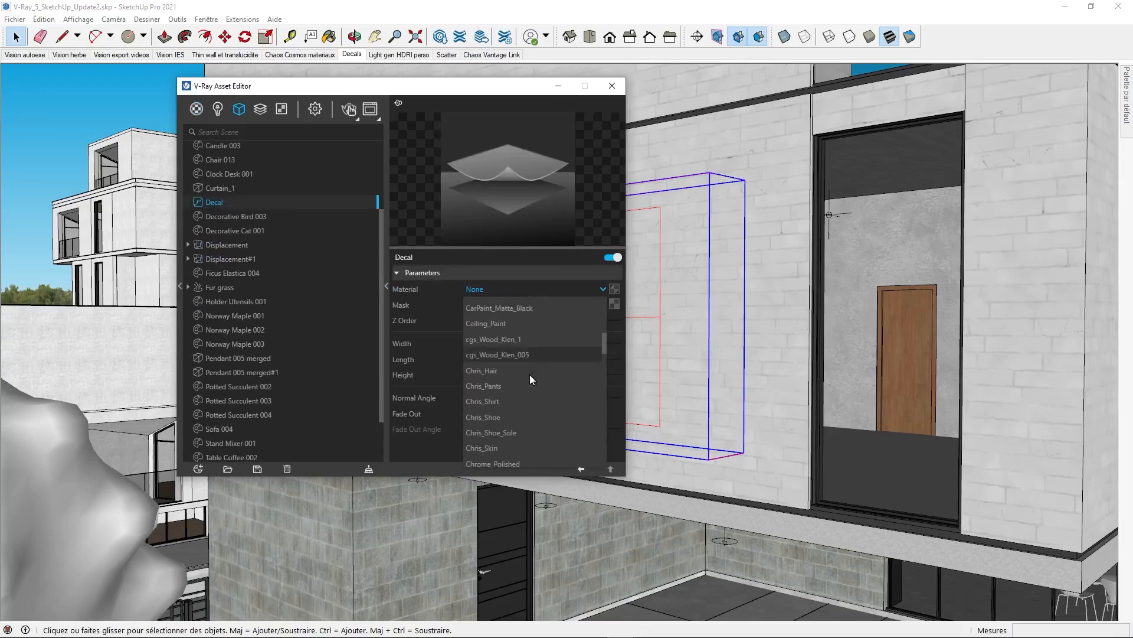
scroll(530, 374, "down", 3)
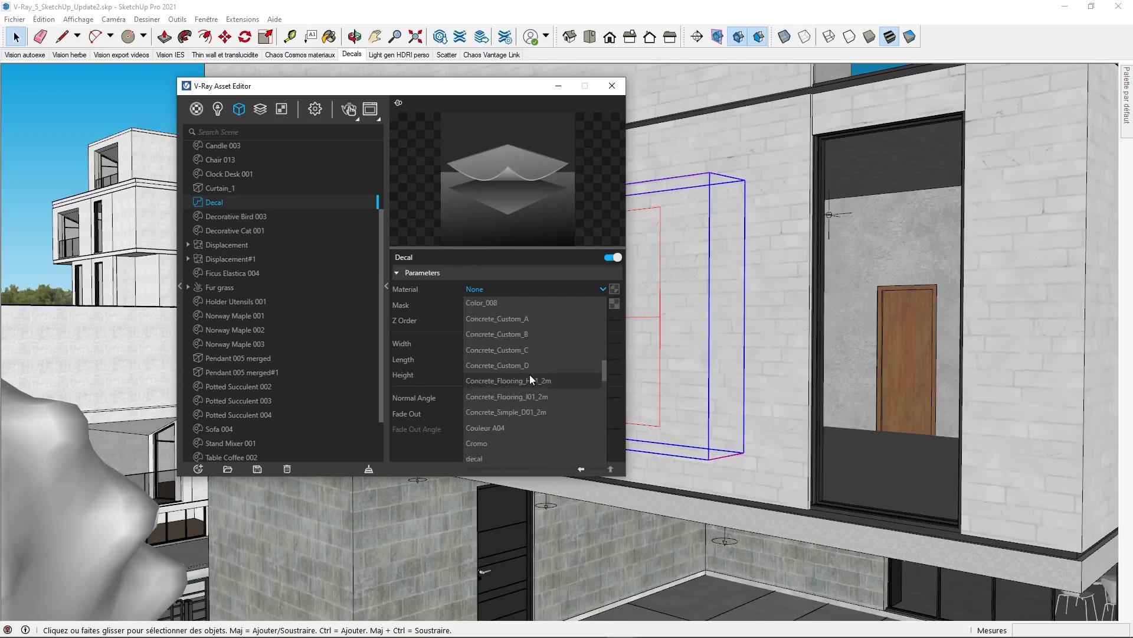
left_click(482, 459)
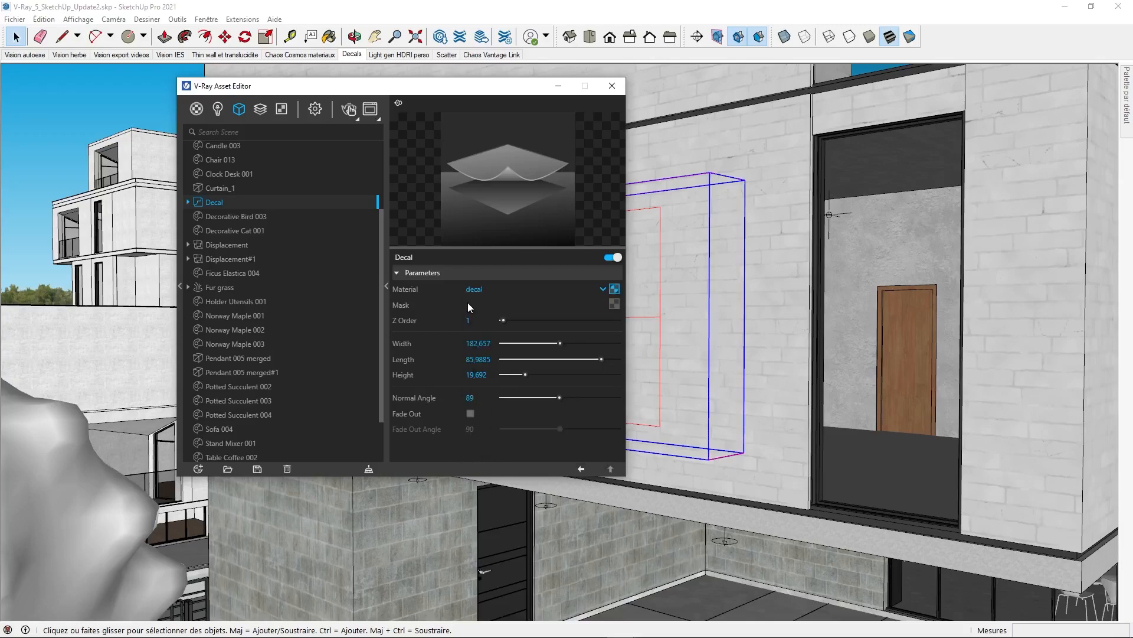
Turn off Animation in the render settings and start an interactive render of the wall with the decal
left_click_drag(484, 89, 341, 82)
left_click(172, 103)
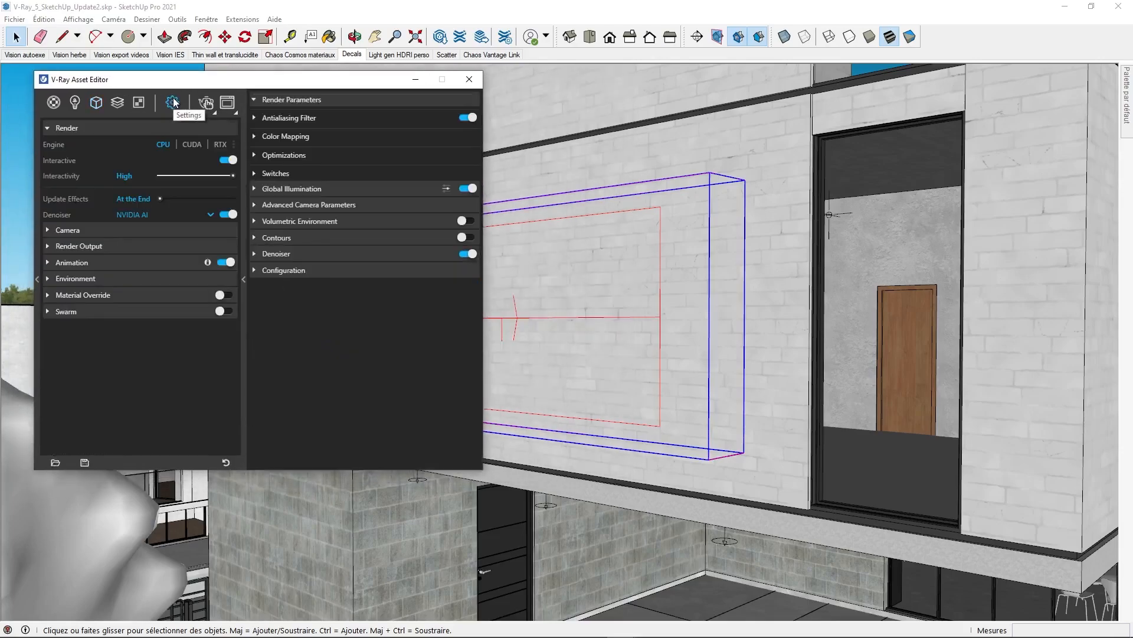
left_click(226, 262)
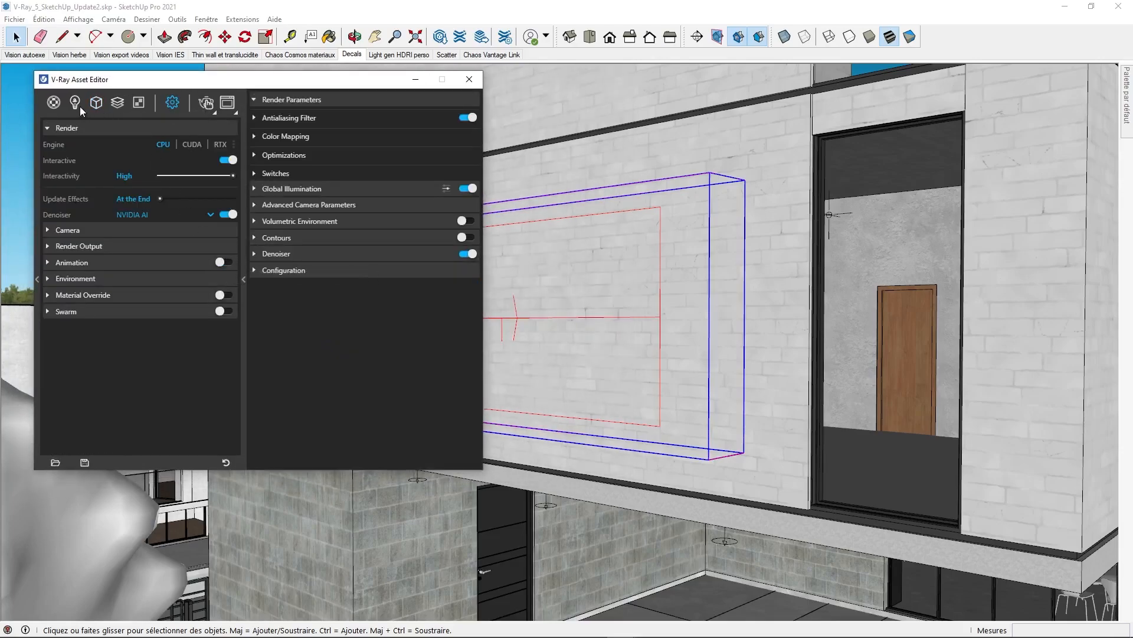
left_click(97, 103)
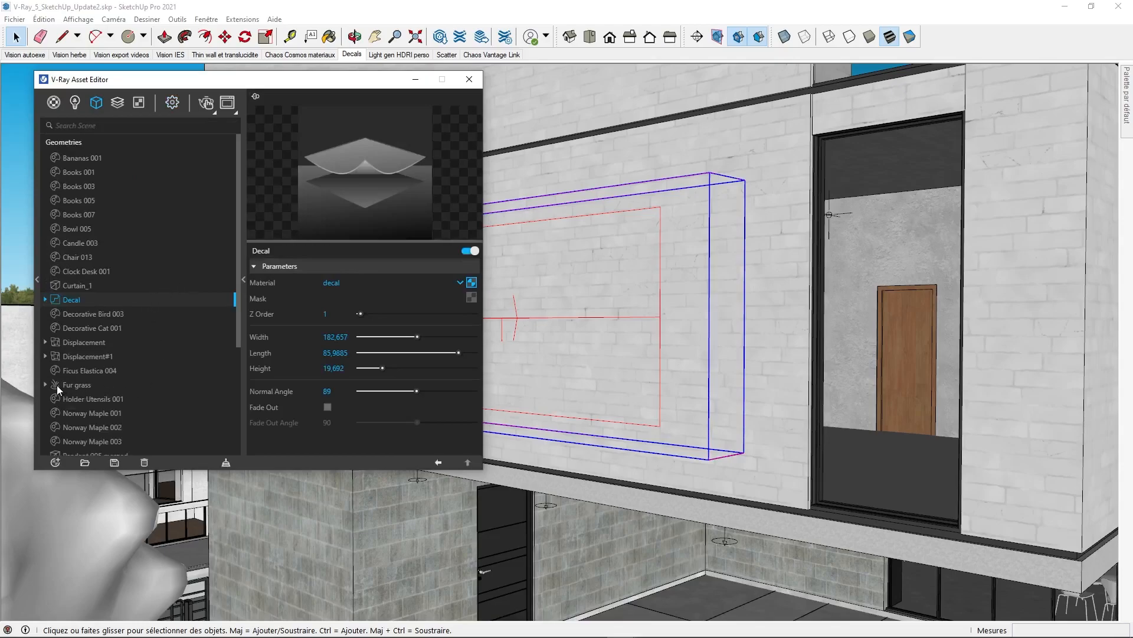
left_click(172, 102)
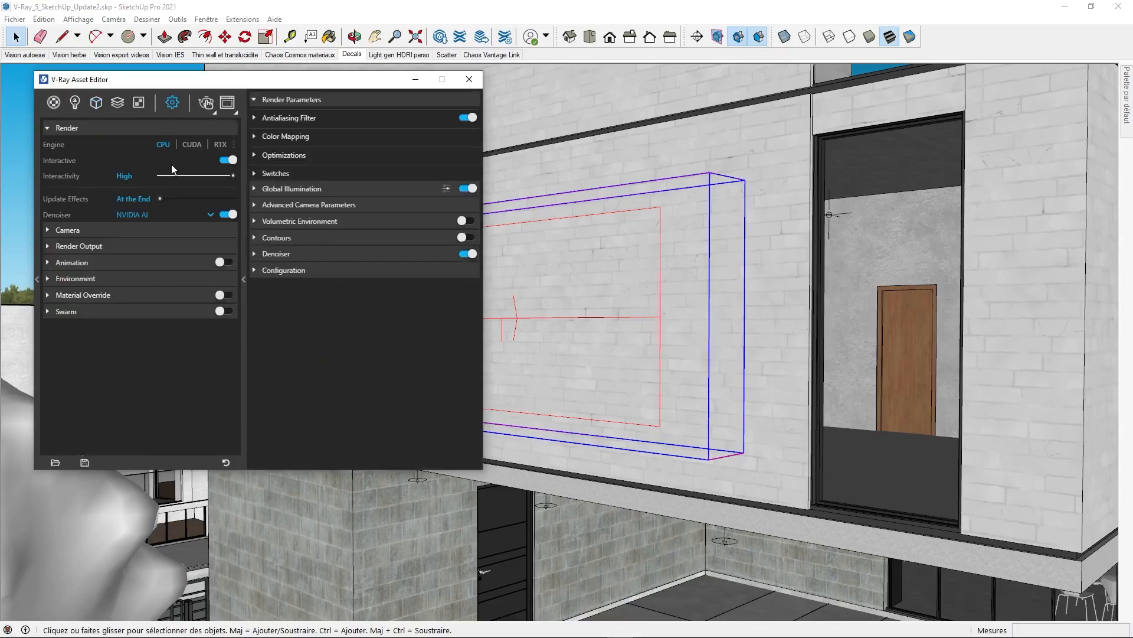
left_click(205, 103)
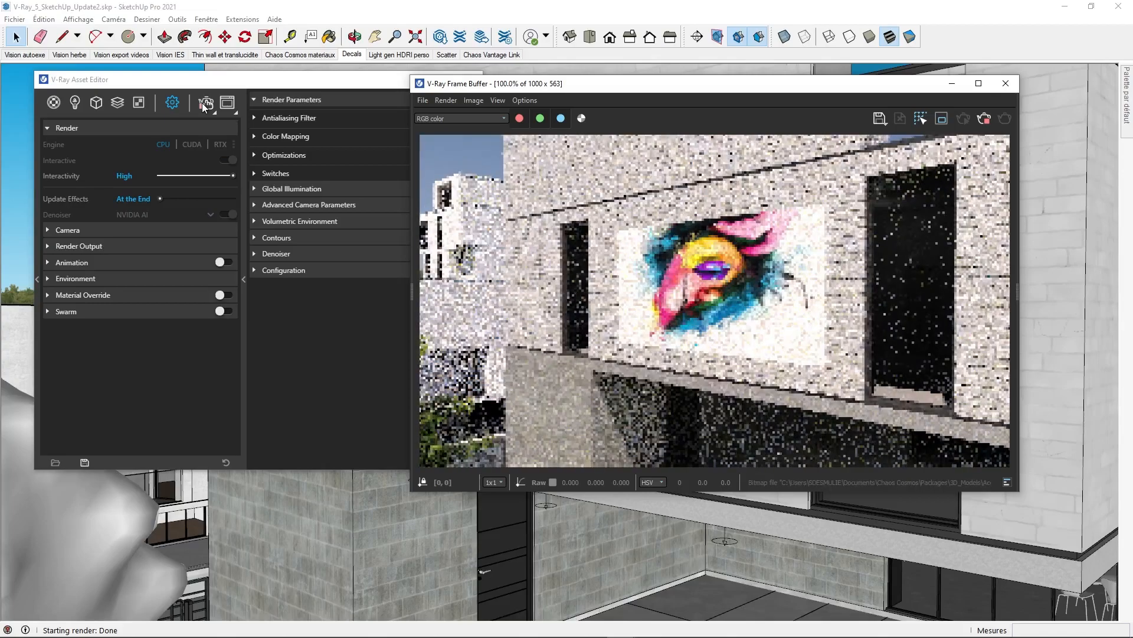
Rotate the decal by -90° on the wall so its portrait stands upright in the interactive render, and close the frame buffer
left_click_drag(647, 91, 740, 174)
left_click(461, 284)
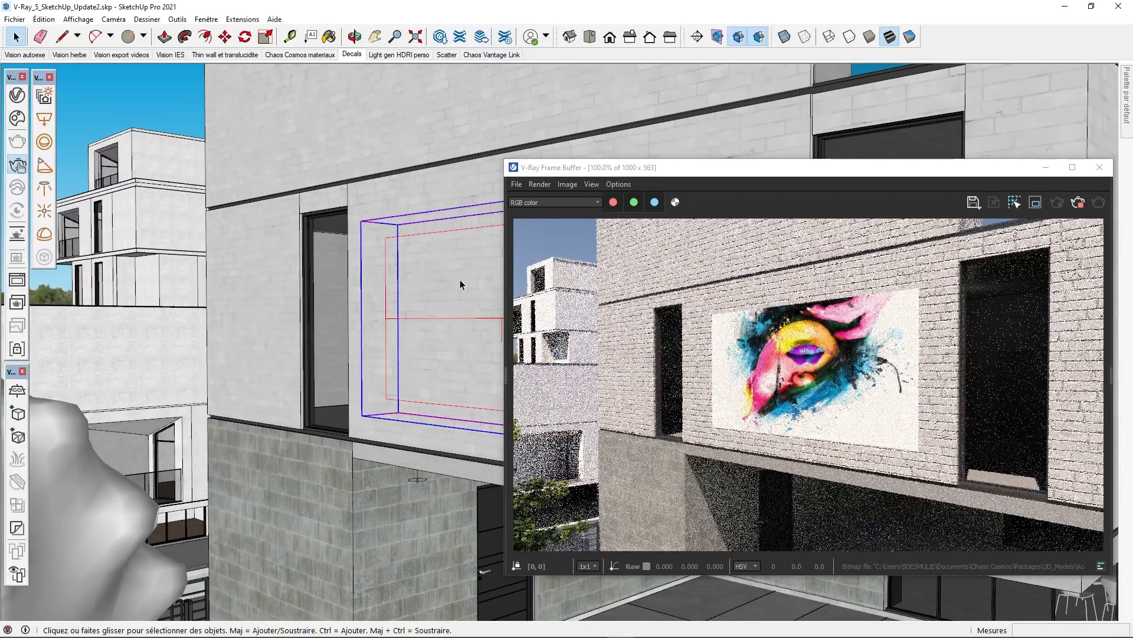
middle_click_drag(460, 279, 354, 280, "shift")
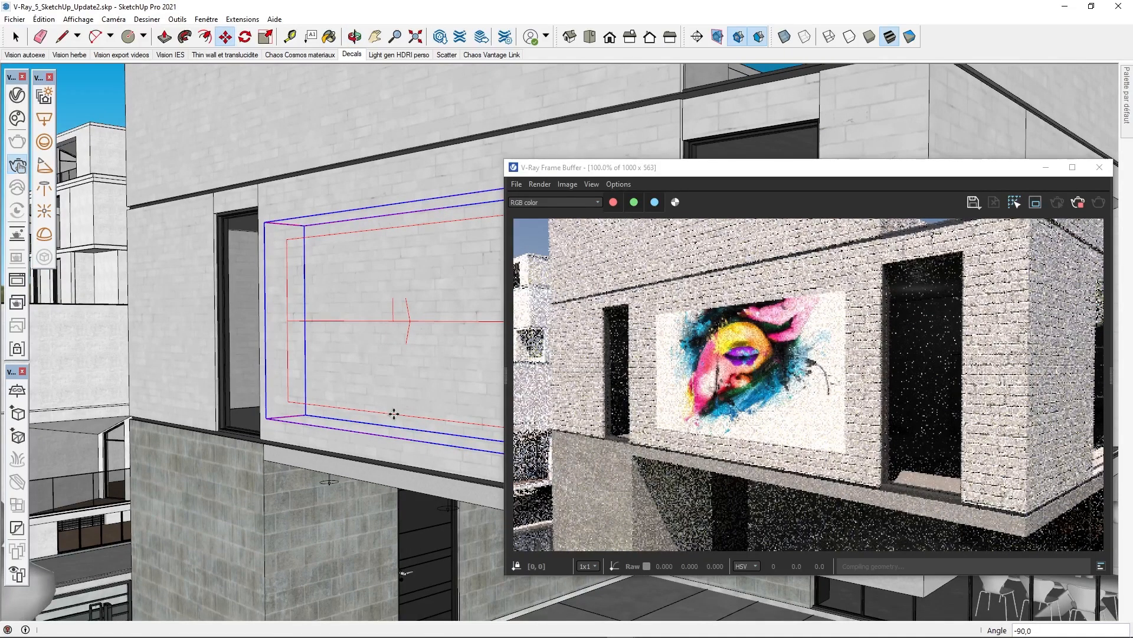
middle_click_drag(393, 413, 402, 309, "shift")
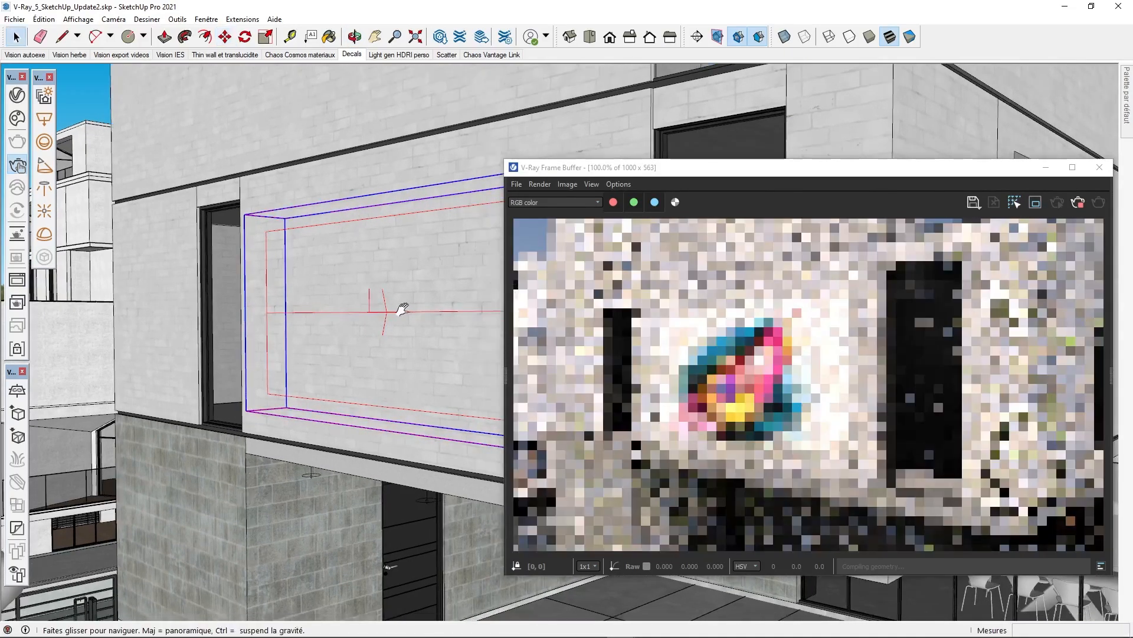
left_click_drag(705, 163, 706, 76)
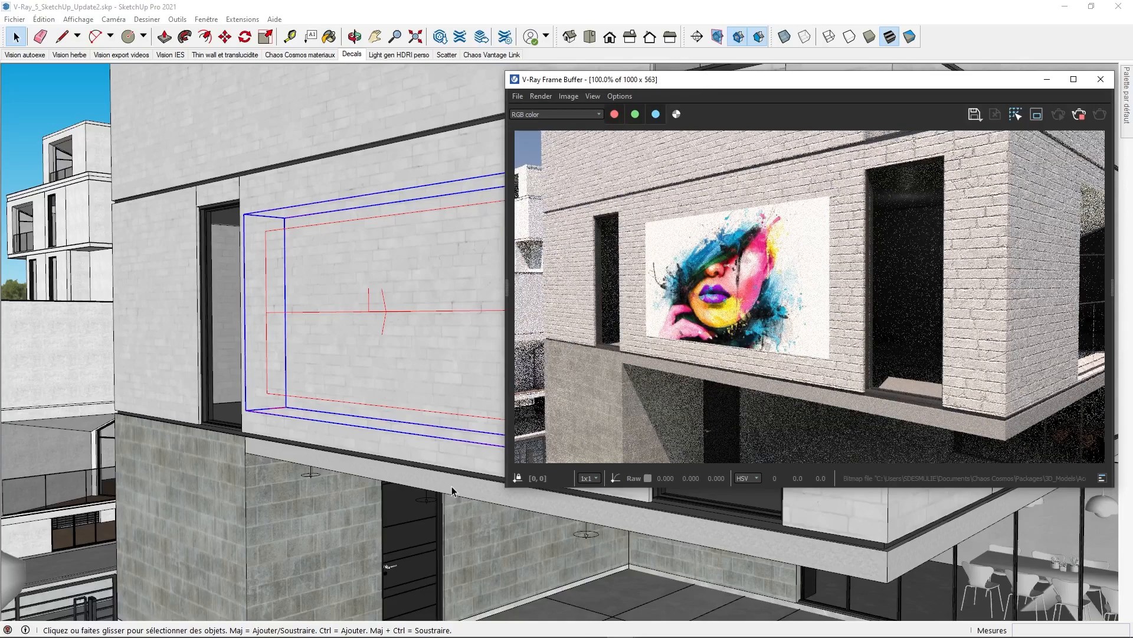
left_click(1100, 79)
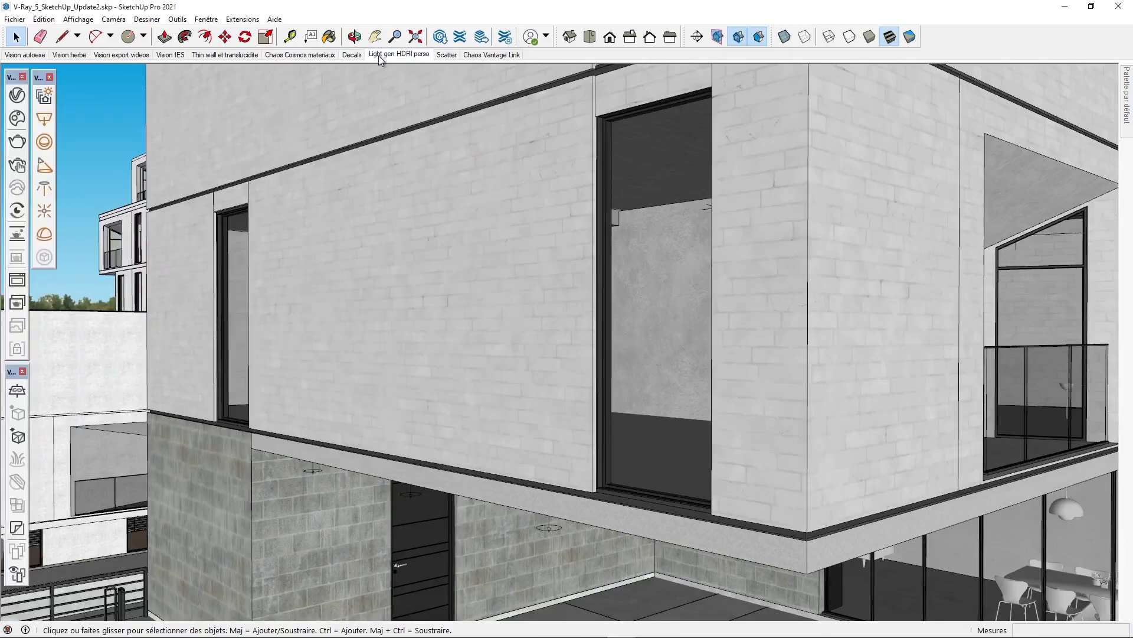
In the Light gen HDRI perso scene, configure Light Gen with 5 altitude variations, 9 azimuth variations and 400 px thumbnails
left_click(378, 55)
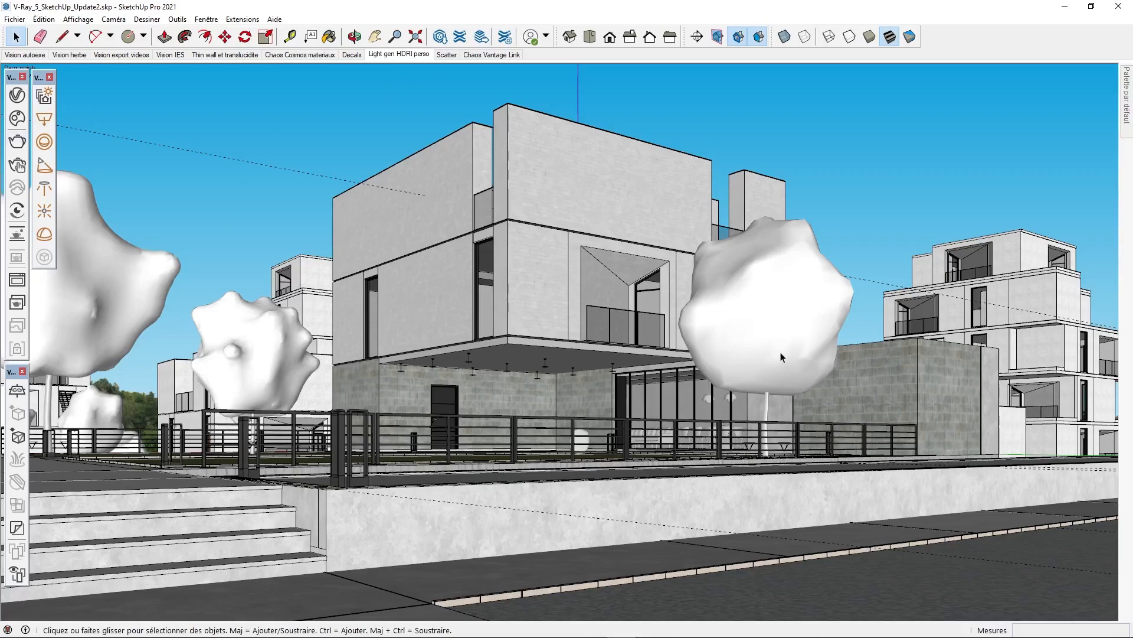
left_click(44, 96)
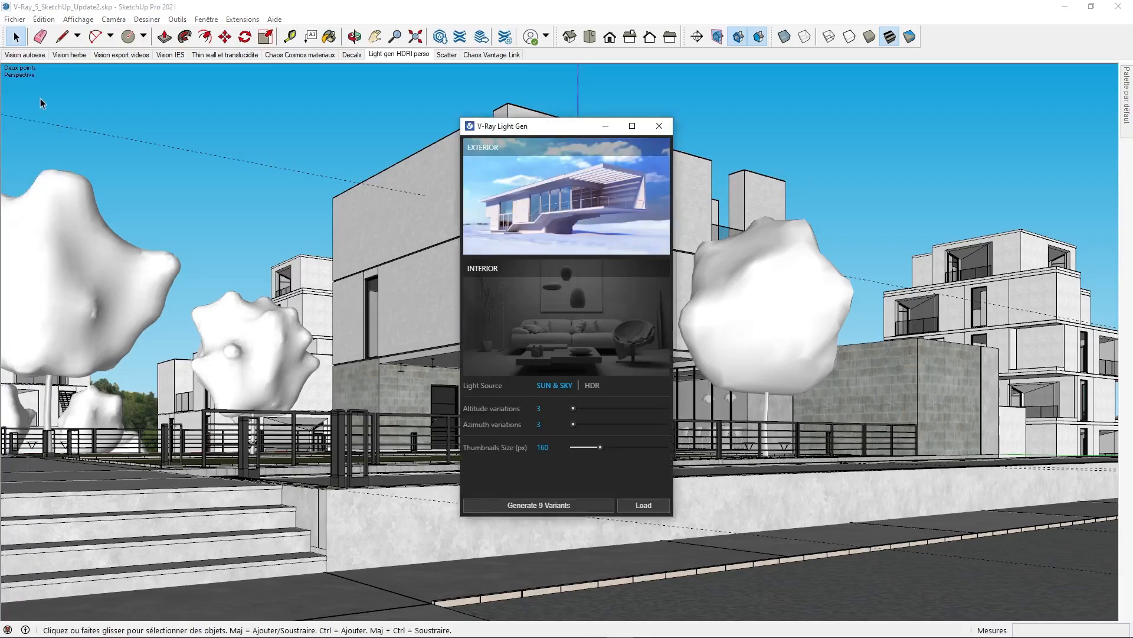
left_click_drag(535, 125, 294, 97)
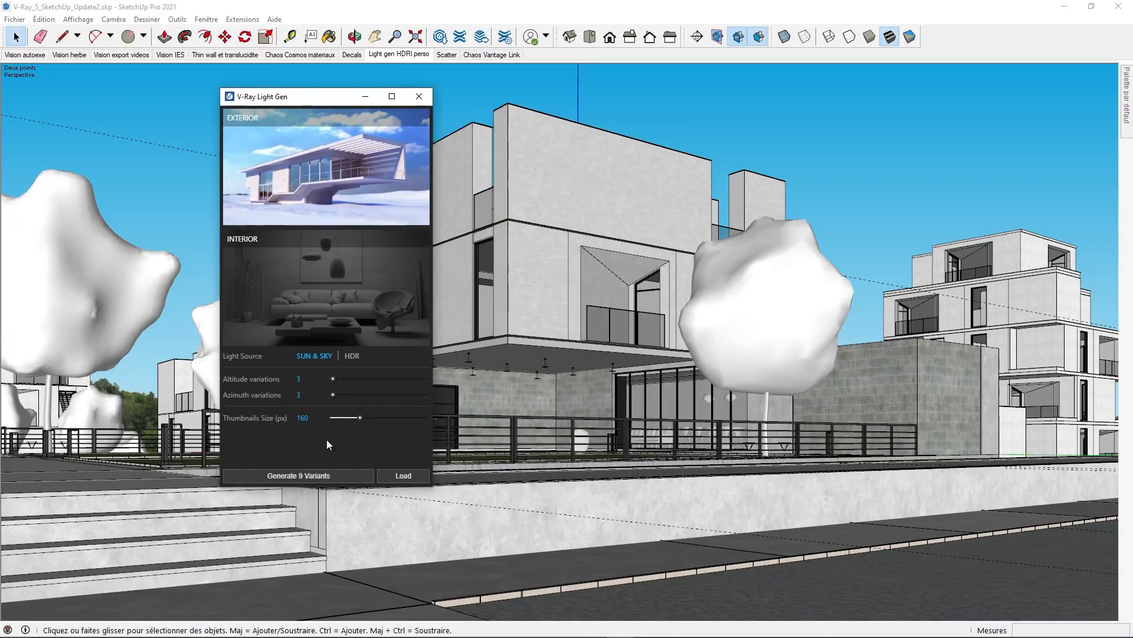
left_click_drag(339, 377, 363, 379)
left_click_drag(358, 418, 472, 424)
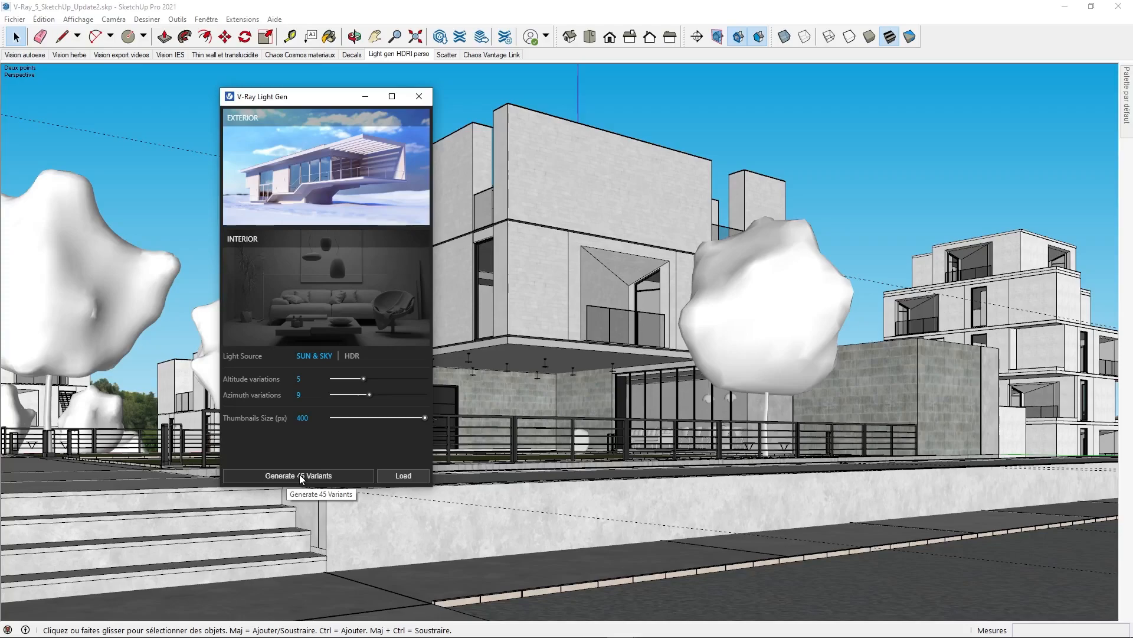
Set the Light Gen light source to HDR with the custom HDR set and 9 unique styles, and close Light Gen
left_click(352, 355)
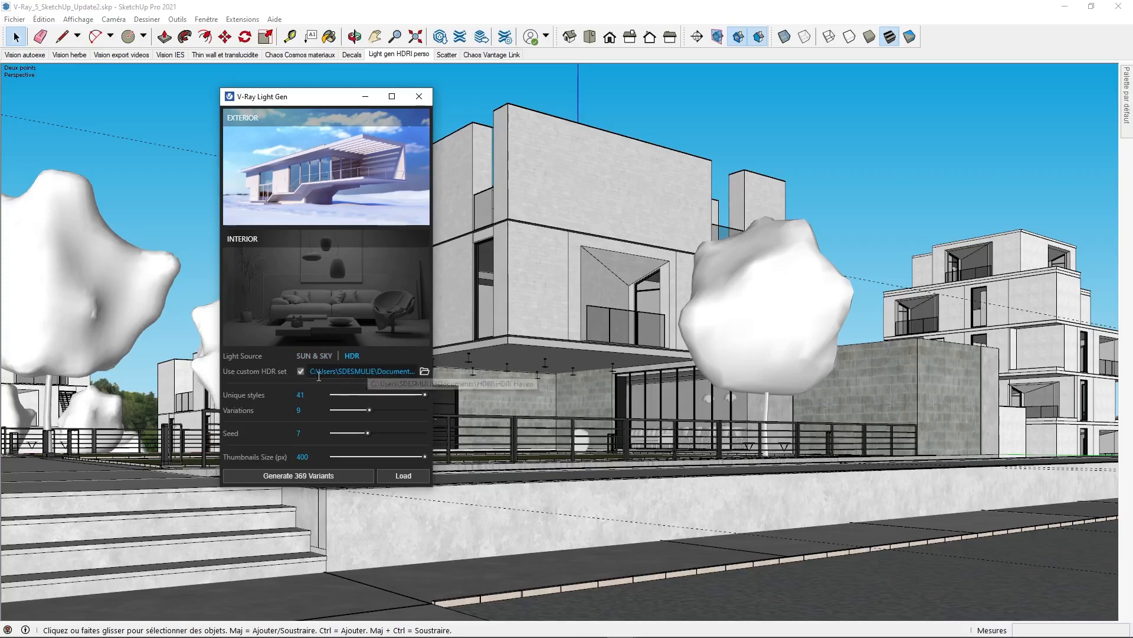
left_click_drag(319, 372, 352, 393)
left_click(383, 371)
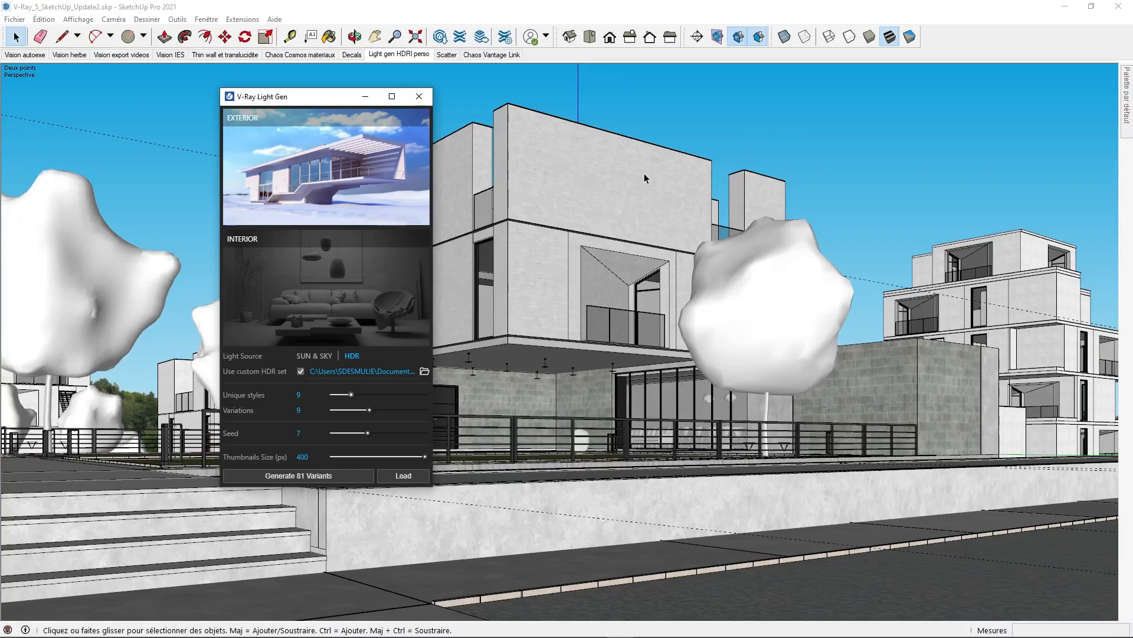
left_click(419, 96)
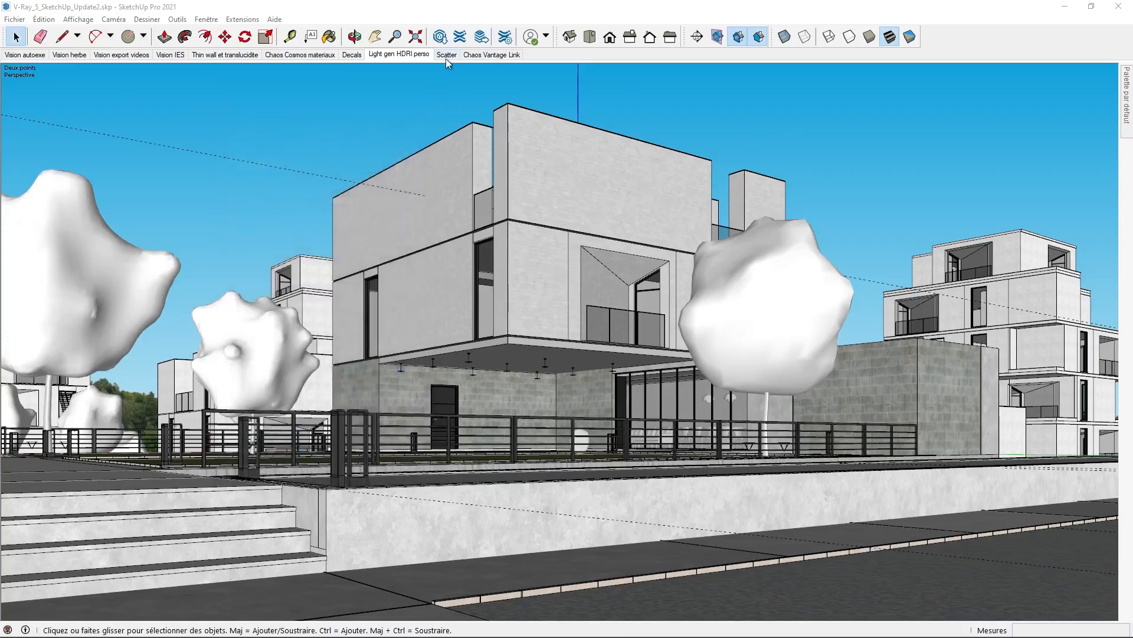
Switch to the Scatter scene and make the large lawn surface a group
left_click(447, 55)
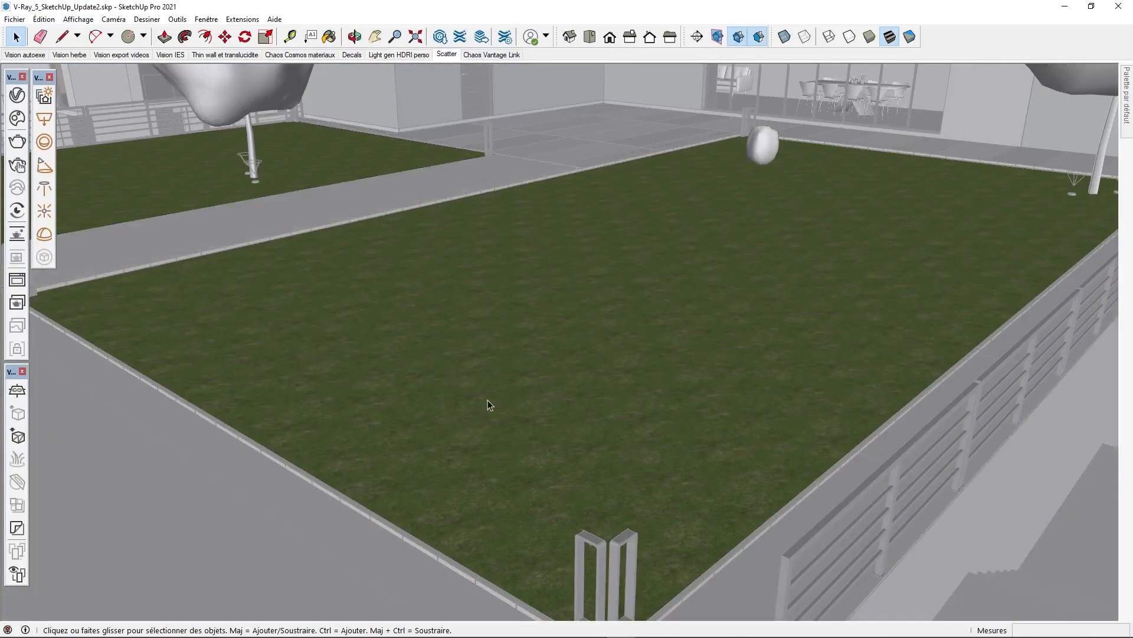
right_click(486, 391)
left_click(550, 363)
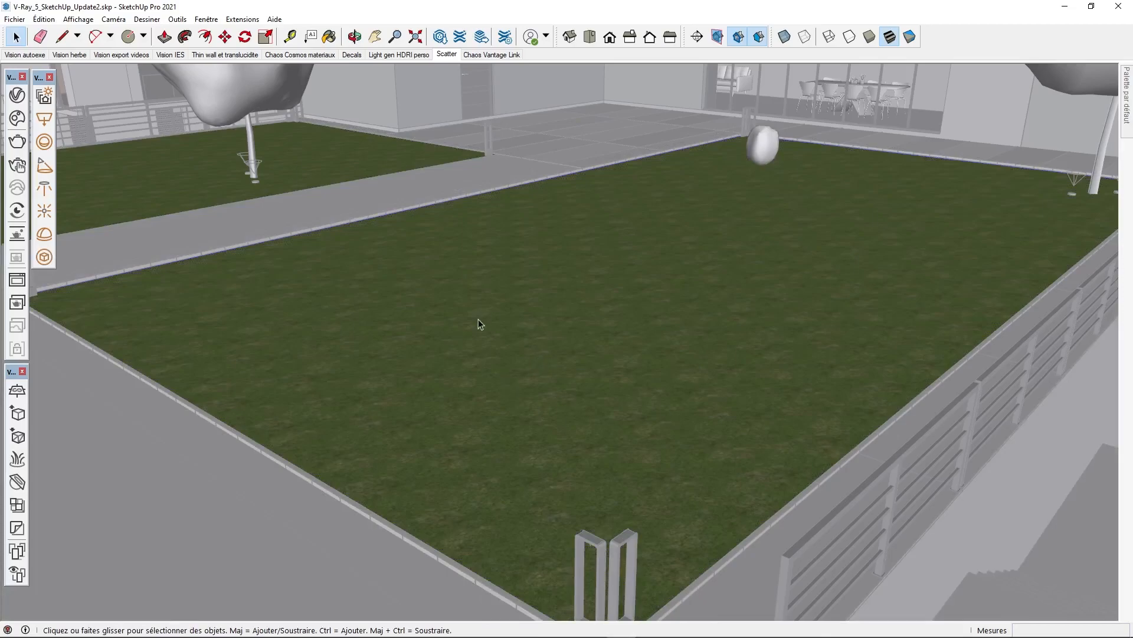
Import the Flower Meadow 002 model from the Chaos Cosmos Flowers, grass & rocks category and place it at the lawn's near corner
left_click(16, 117)
left_click(322, 208)
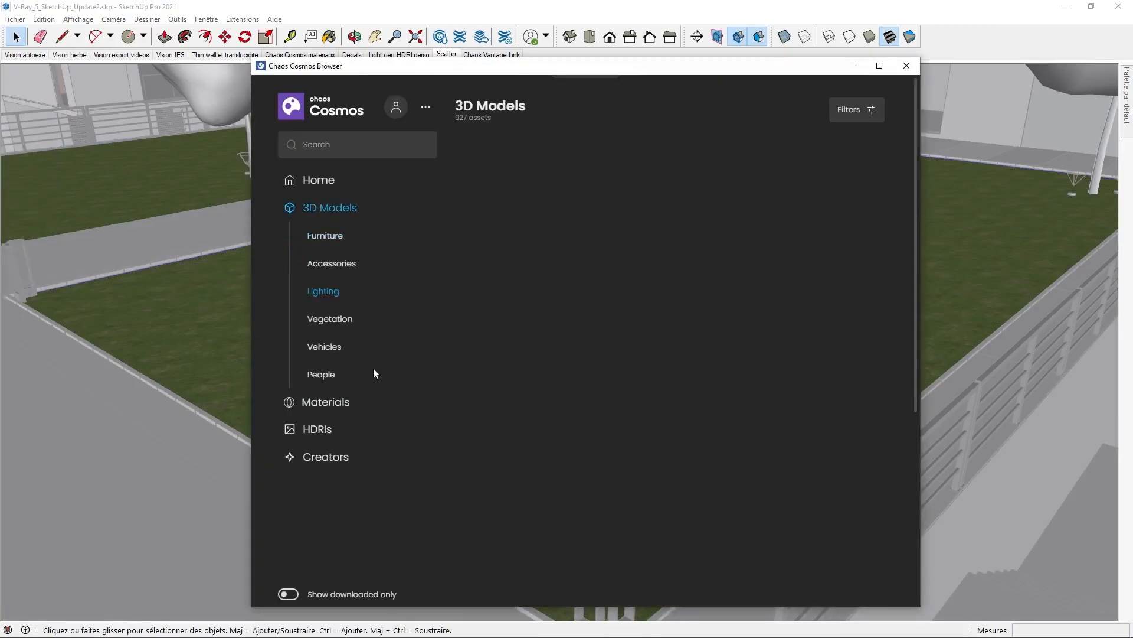
left_click(330, 319)
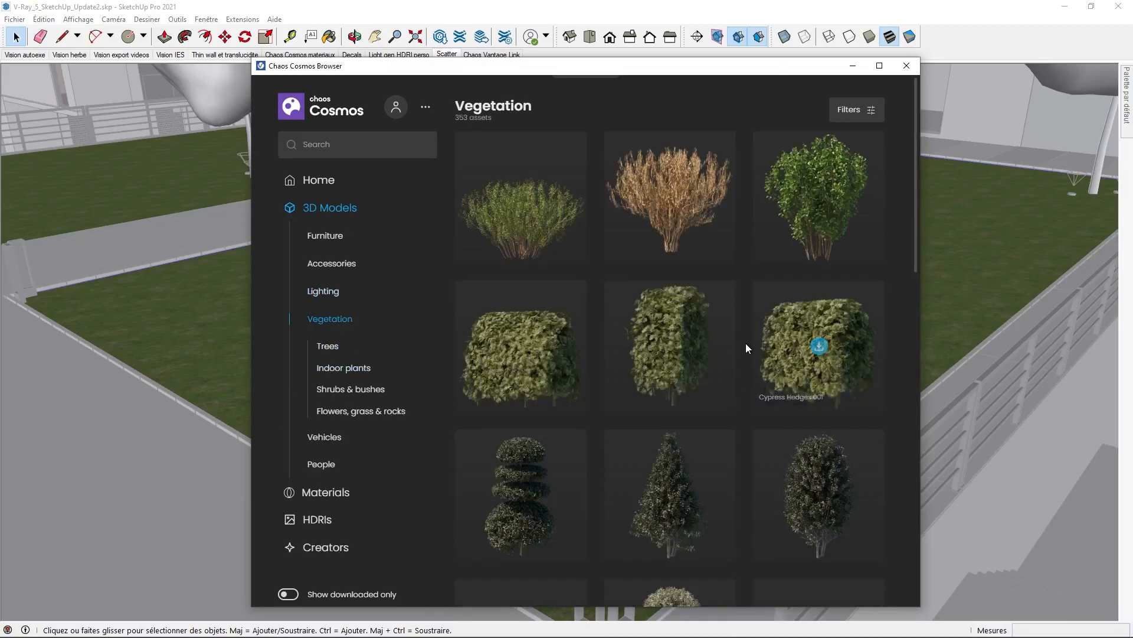
scroll(748, 346, "down", 4)
left_click(345, 415)
scroll(708, 331, "down", 5)
scroll(735, 364, "down", 8)
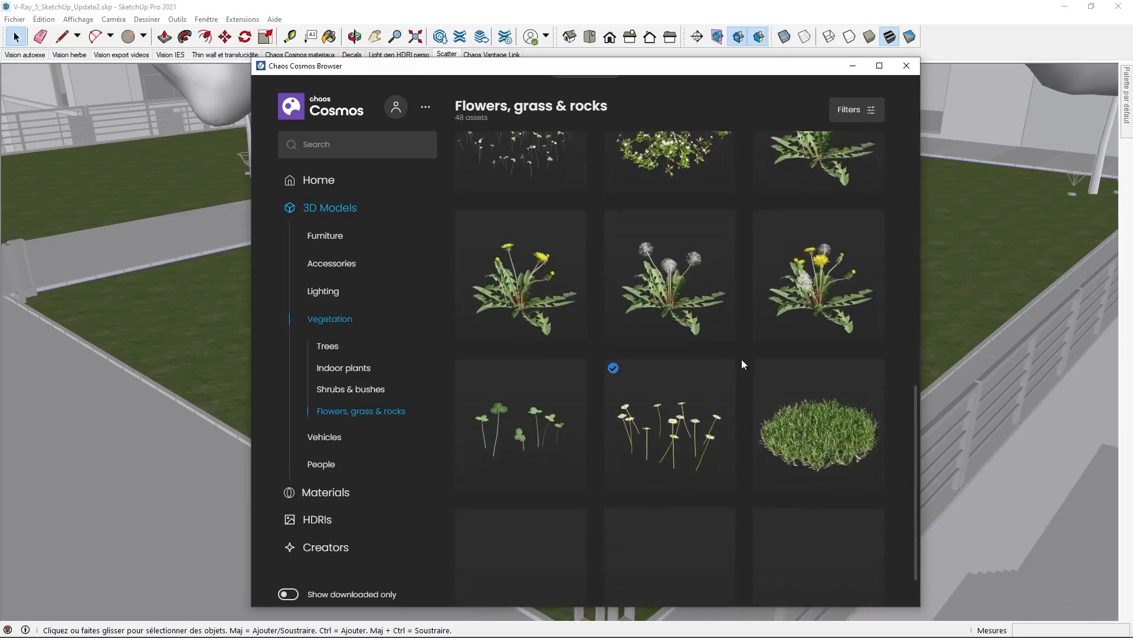
left_click(670, 354)
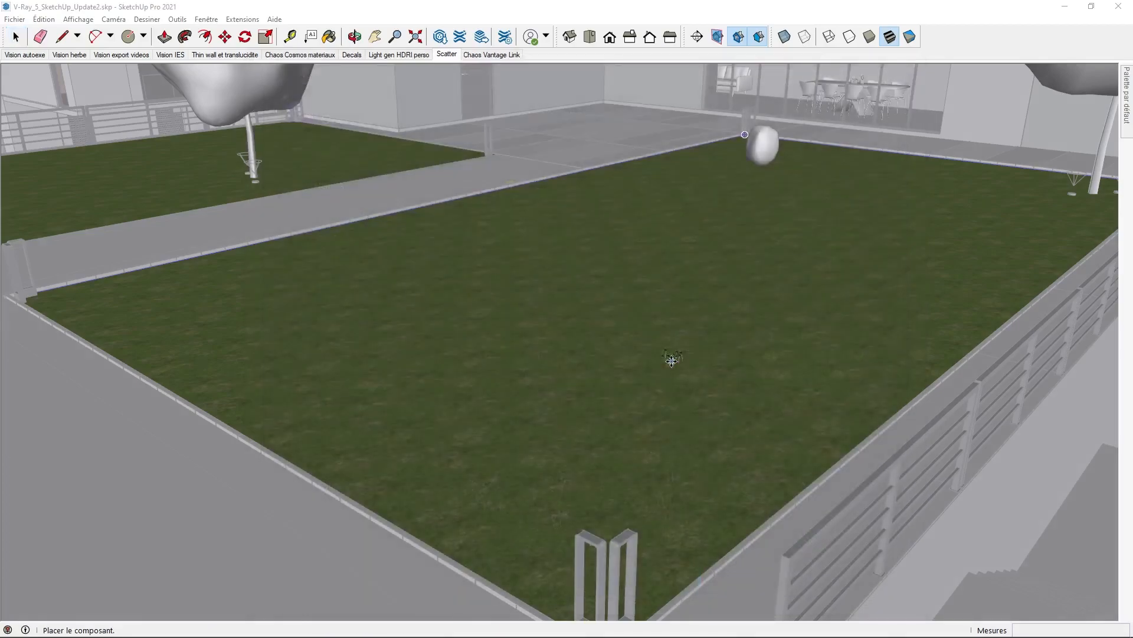
left_click(540, 537)
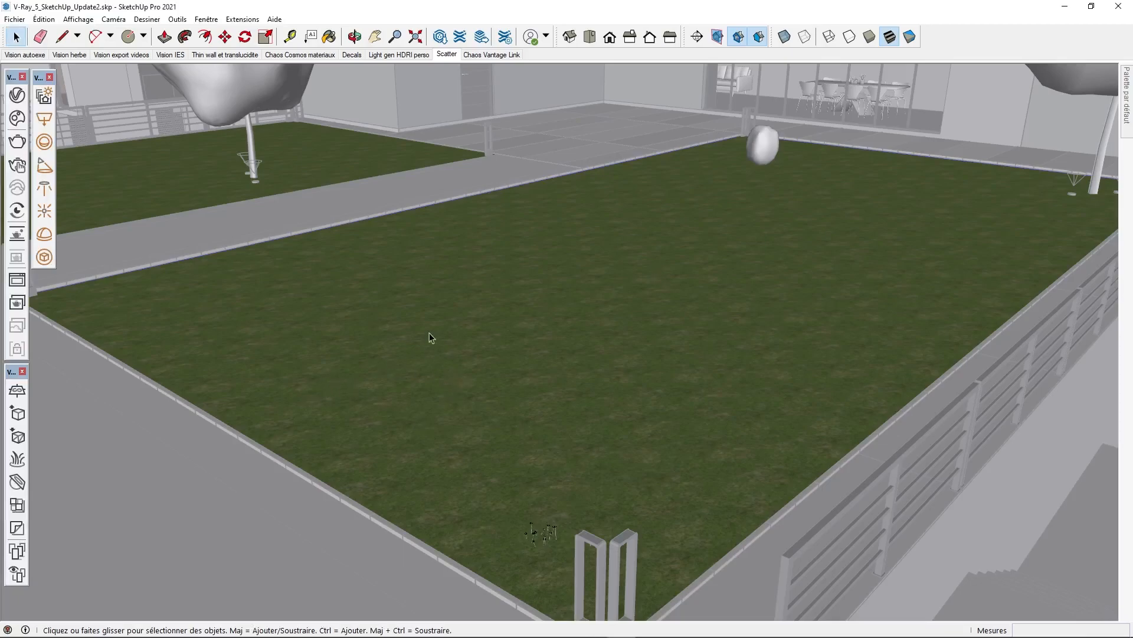
Apply a V-Ray Scatter to the lawn group and show the Scatter geometry's parameters in the Asset Editor
left_click(15, 550)
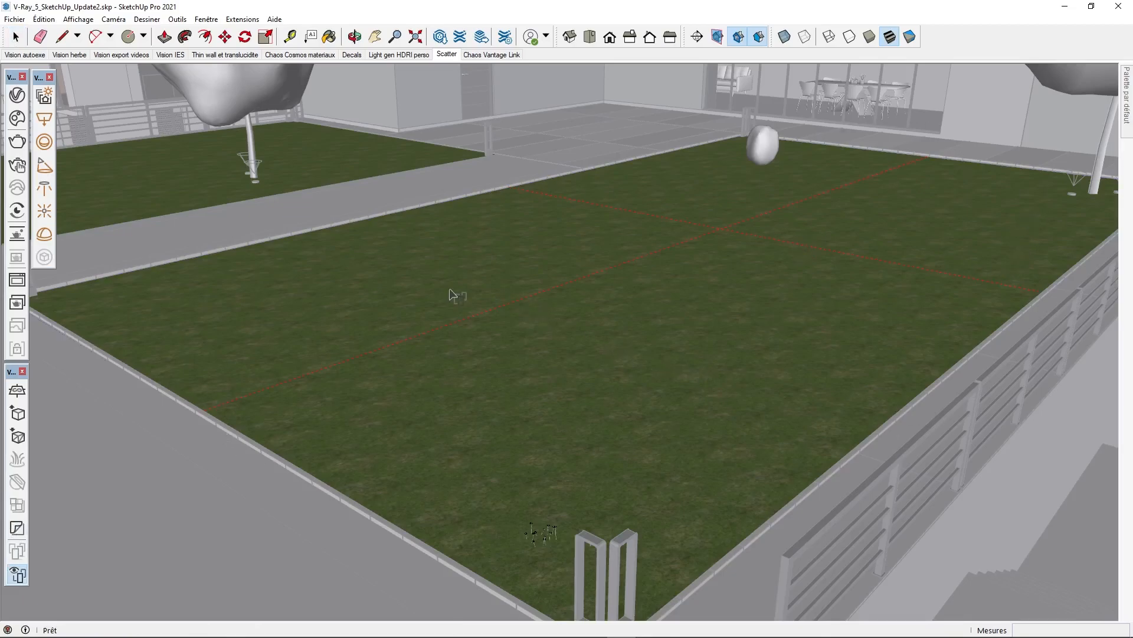
left_click(17, 95)
key("space")
left_click_drag(146, 89, 164, 83)
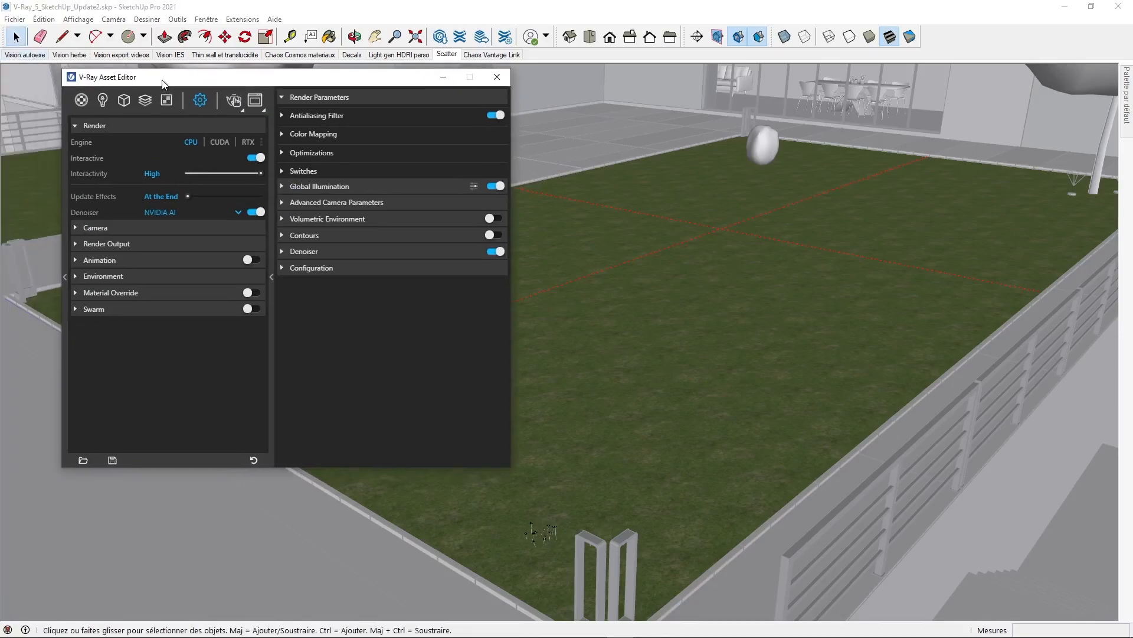
left_click(124, 100)
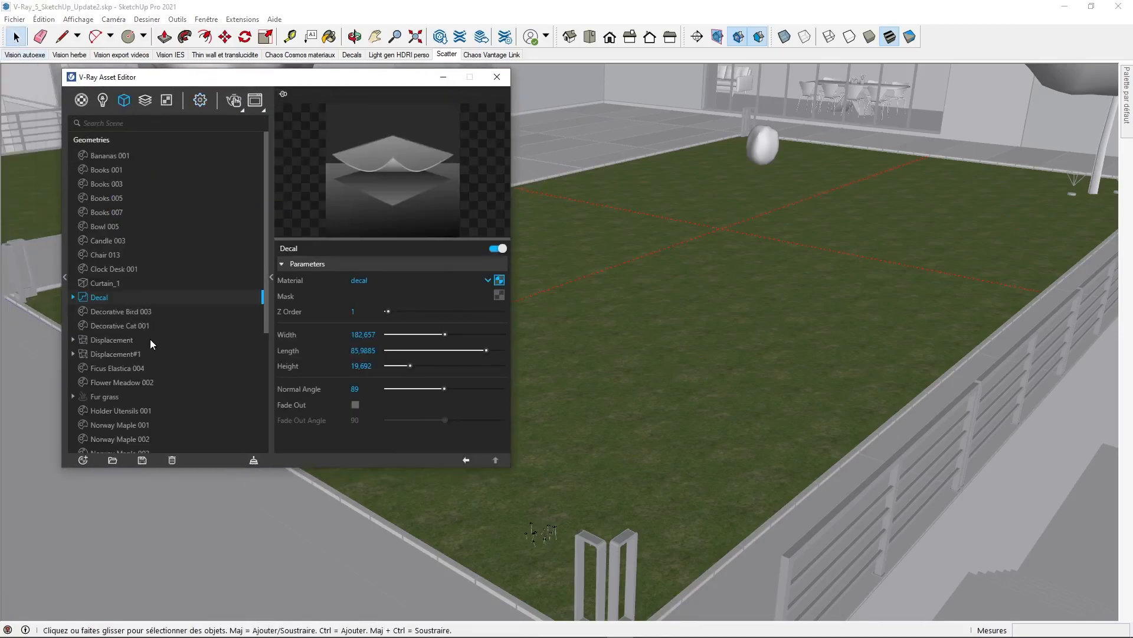
scroll(150, 344, "down", 5)
left_click(98, 347)
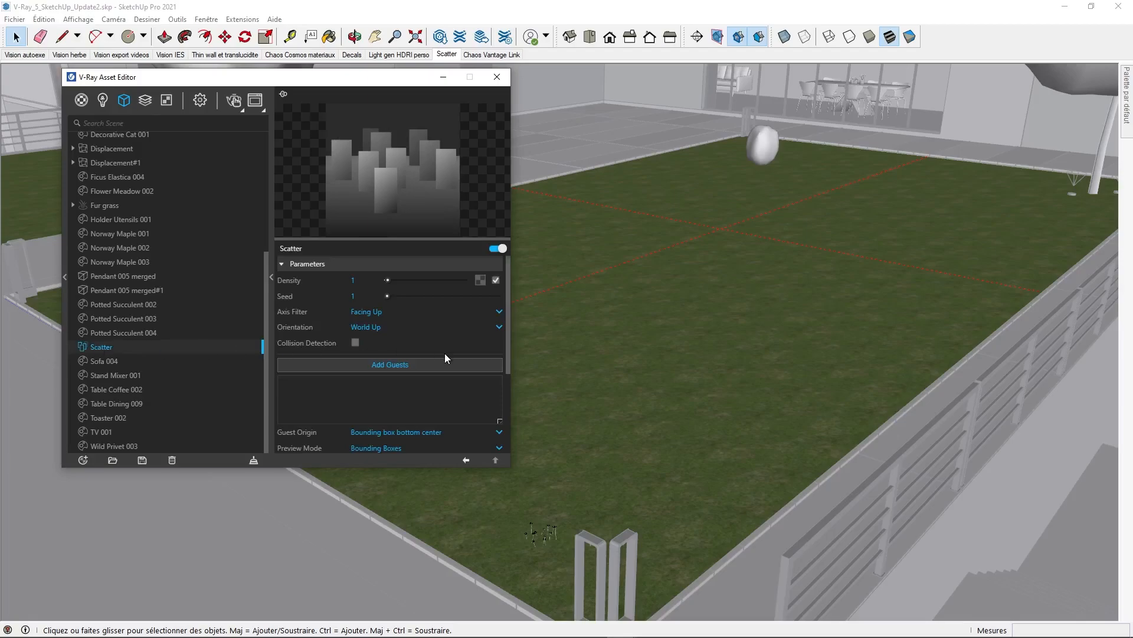
Add the placed Flower Meadow 002 model as a guest of the Scatter and close the Asset Editor
left_click(399, 365)
left_click(540, 534)
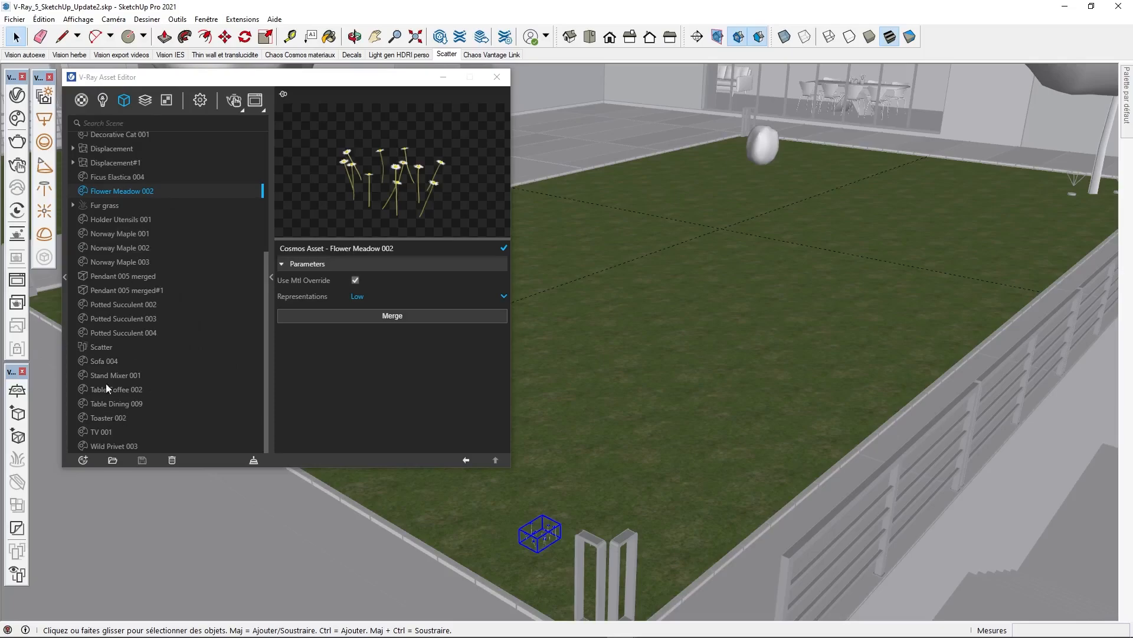
left_click(104, 348)
left_click(395, 366)
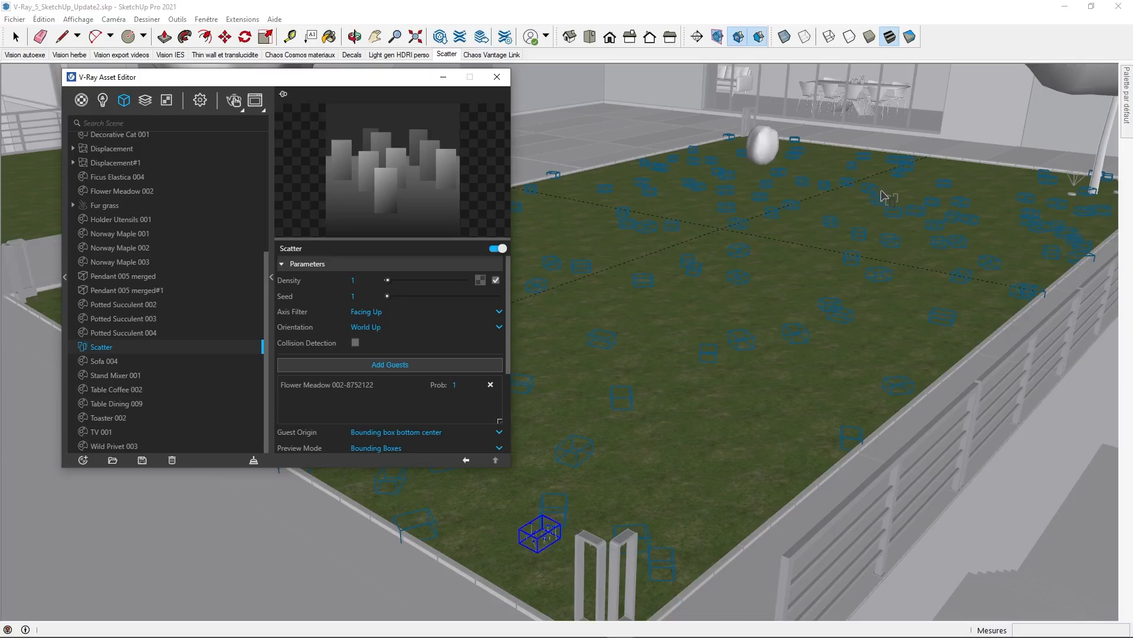
left_click(497, 76)
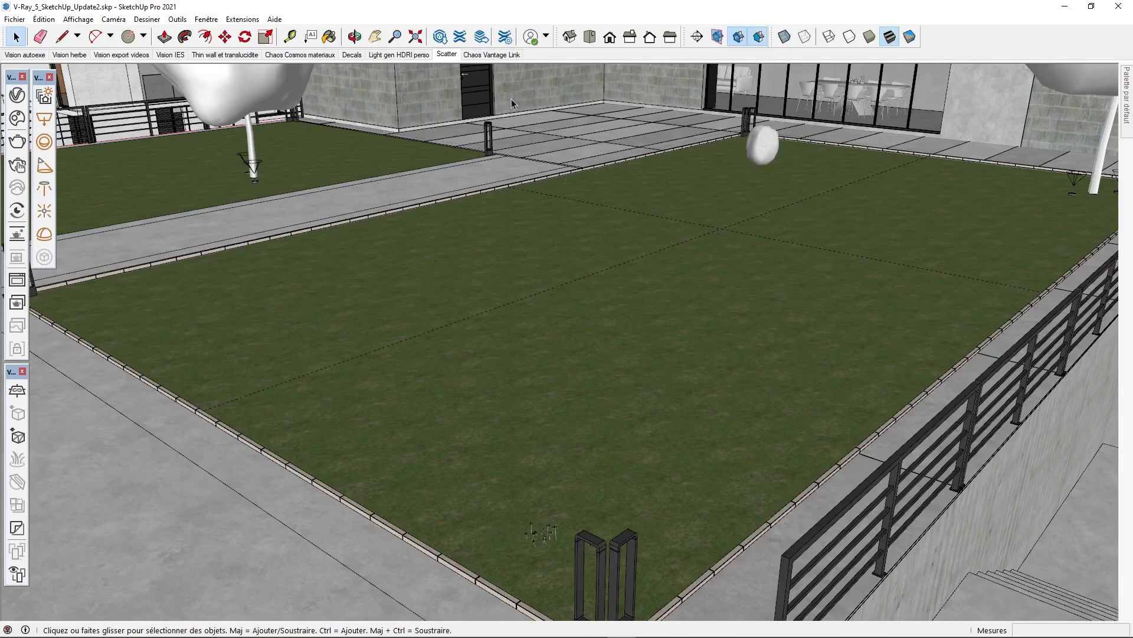
Switch to the Chaos Vantage Link scene and start a V-Ray live link to Chaos Vantage
left_click(483, 54)
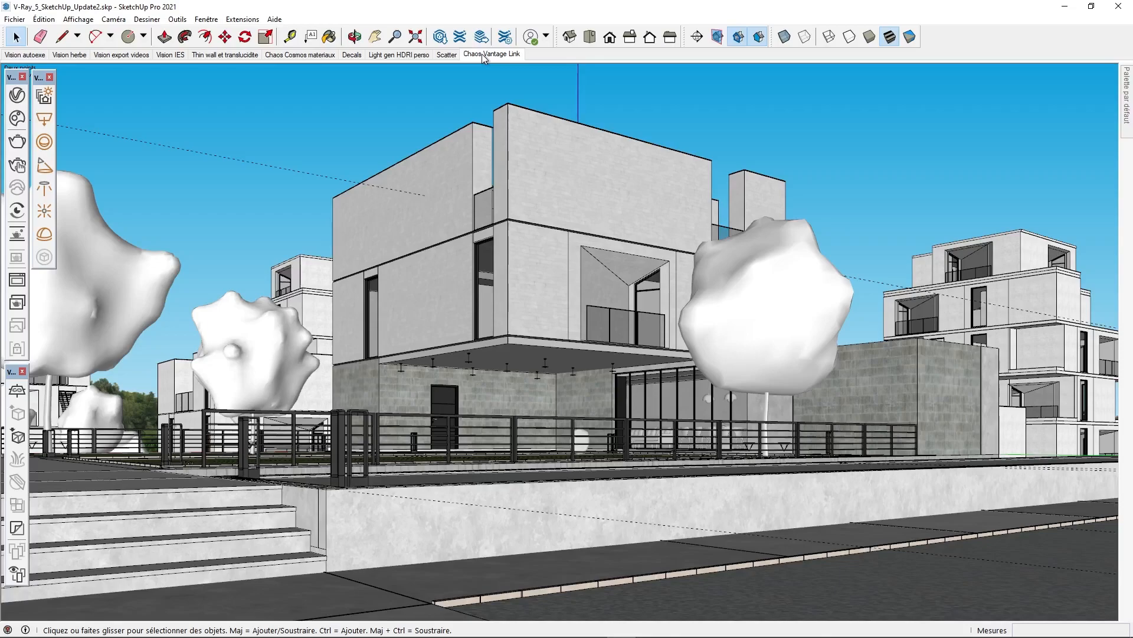
left_click(242, 19)
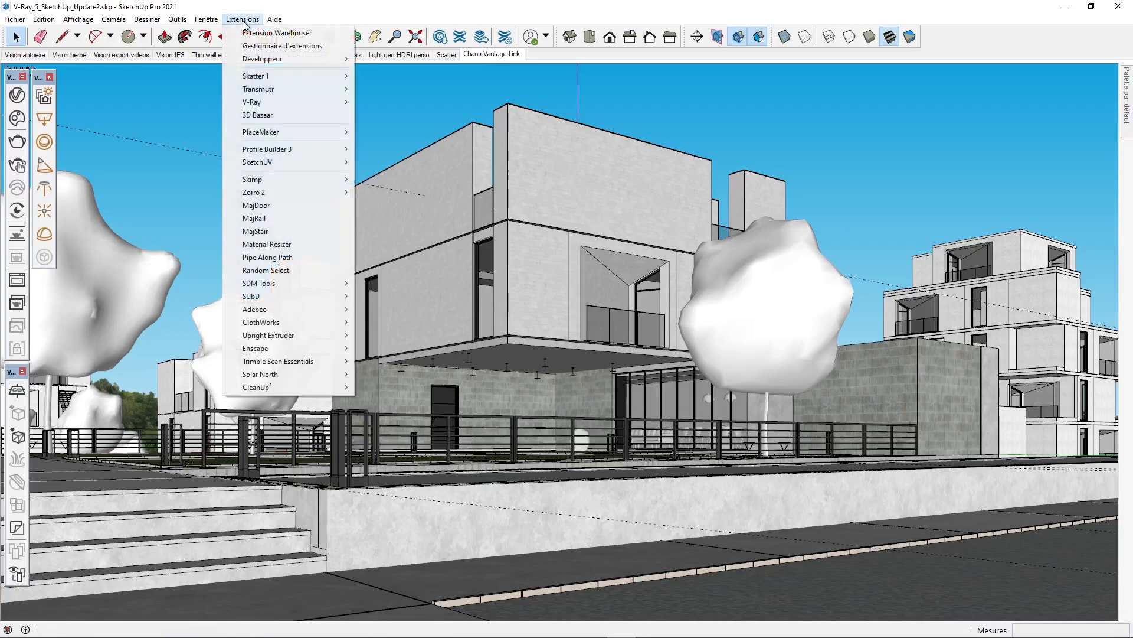
mouse_move(286, 103)
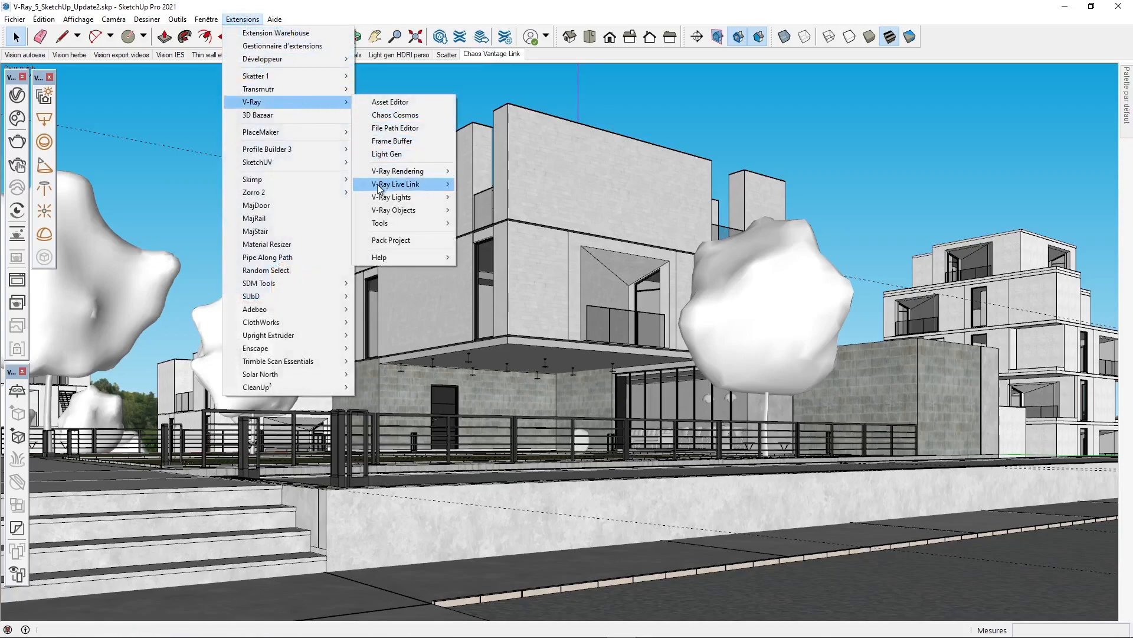
mouse_move(415, 186)
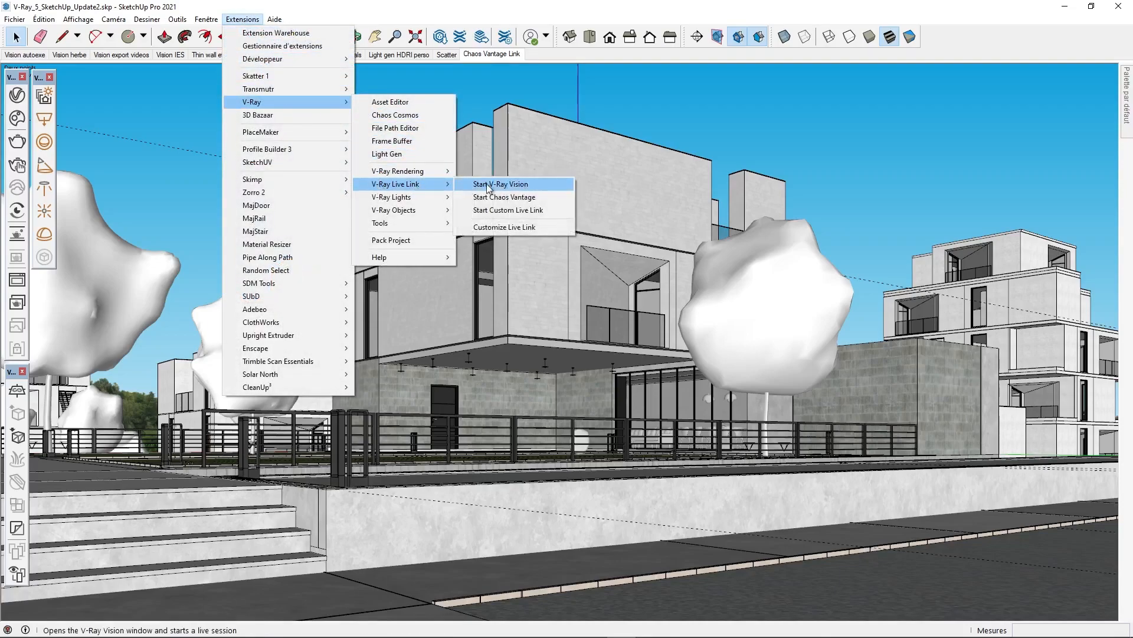
left_click(517, 202)
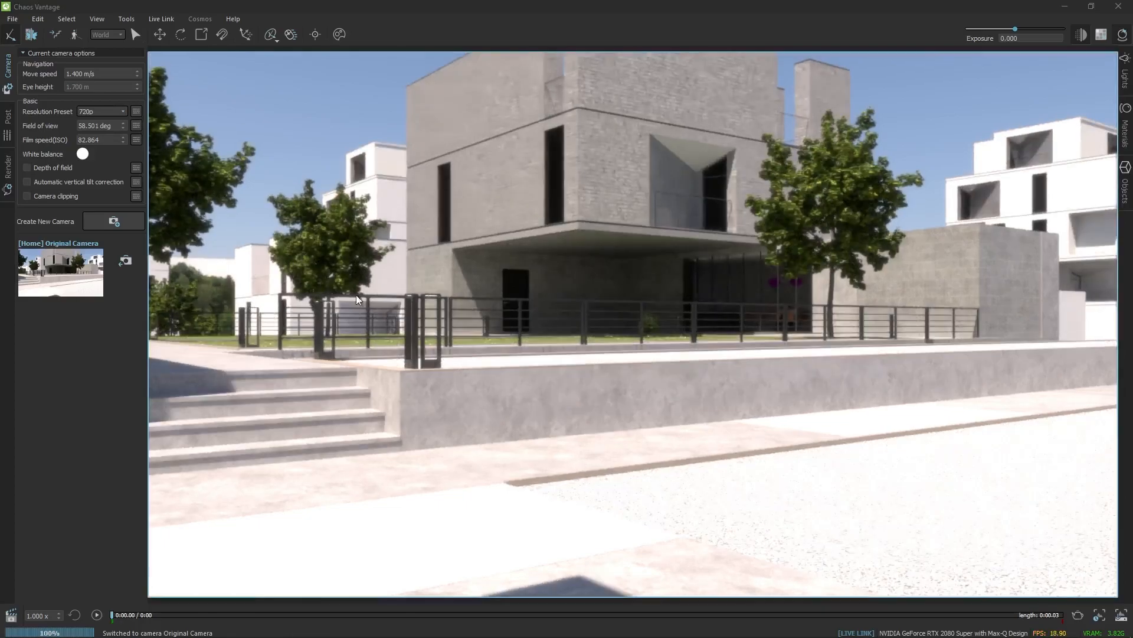
Fly around the building, lawn and steps in Chaos Vantage to examine the live-linked scene from several viewpoints
left_click_drag(689, 376, 595, 354)
key("a")
key("s")
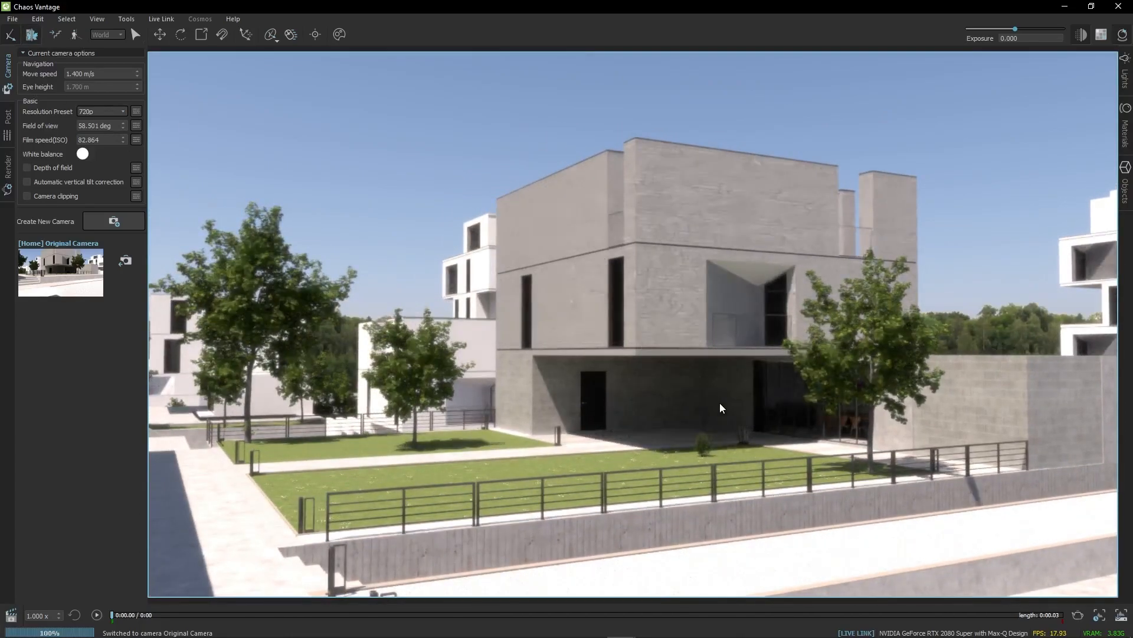
left_click_drag(721, 405, 735, 408)
key("w")
key("q")
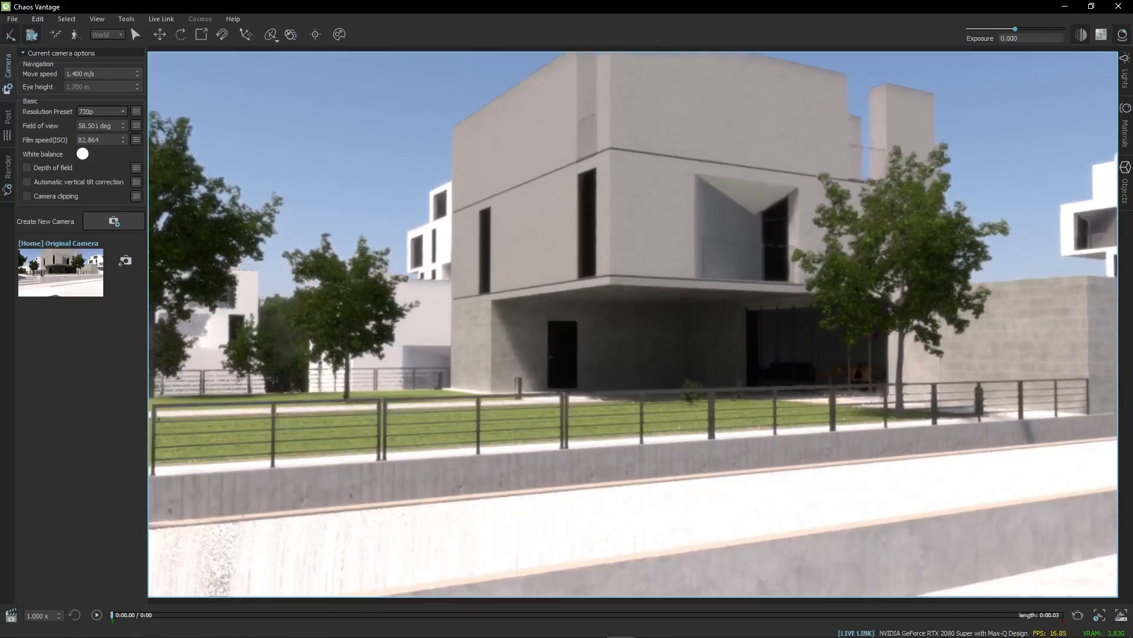
key("s")
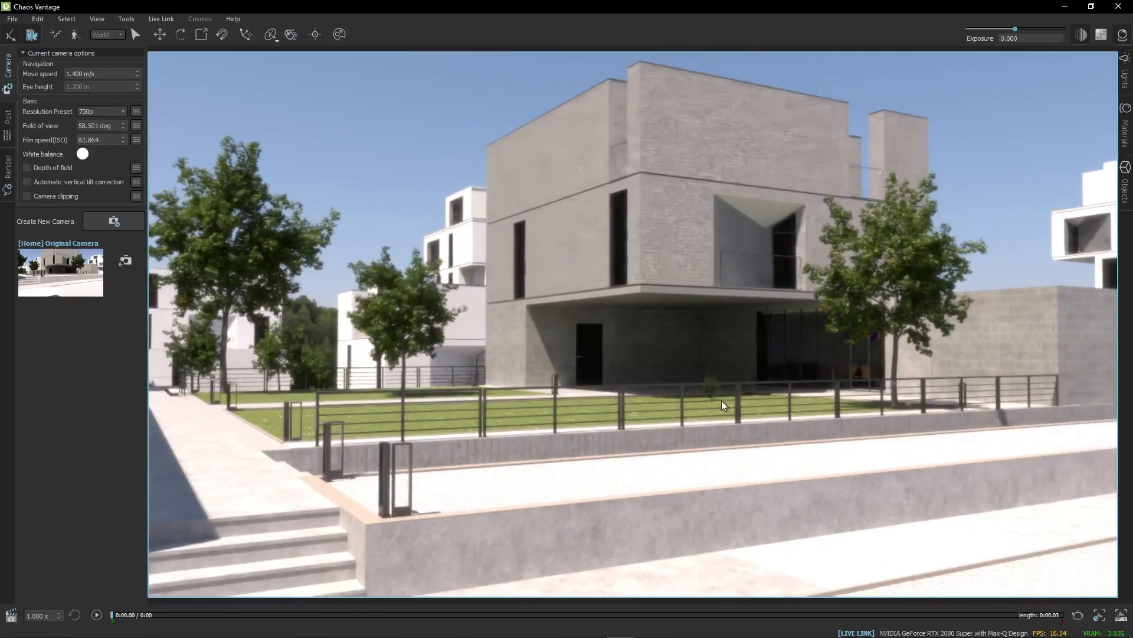
left_click_drag(725, 431, 725, 414)
key("s")
key("w")
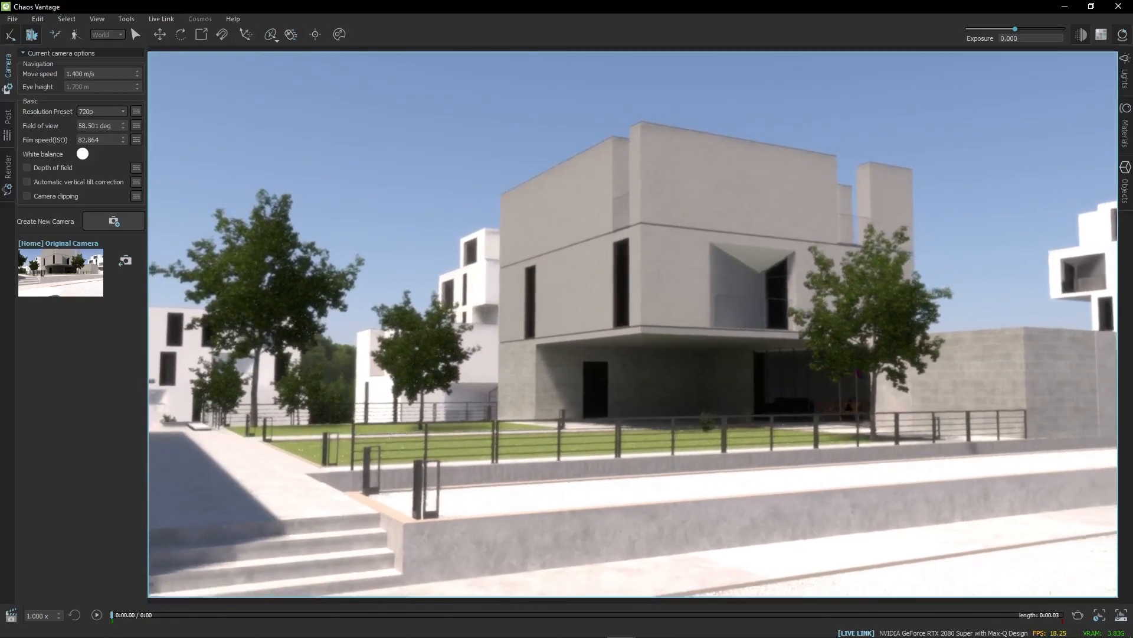